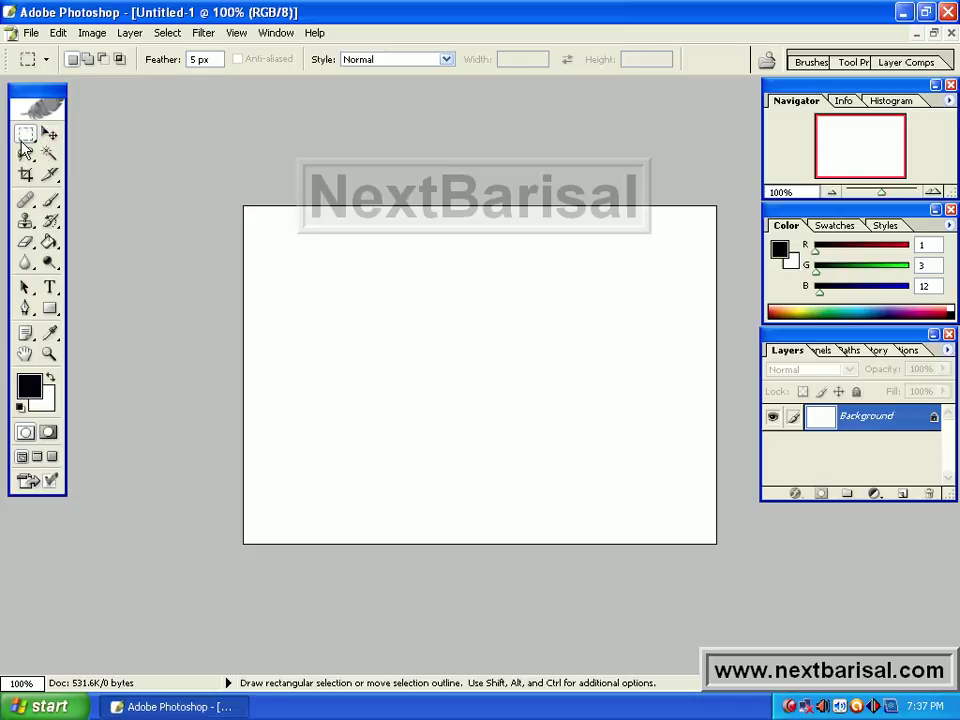
Step: Select five elliptical areas across the blank canvas with the Elliptical Marquee Tool, adding each one to the selection
{"action": "left_click", "coordinate": [22, 136]}
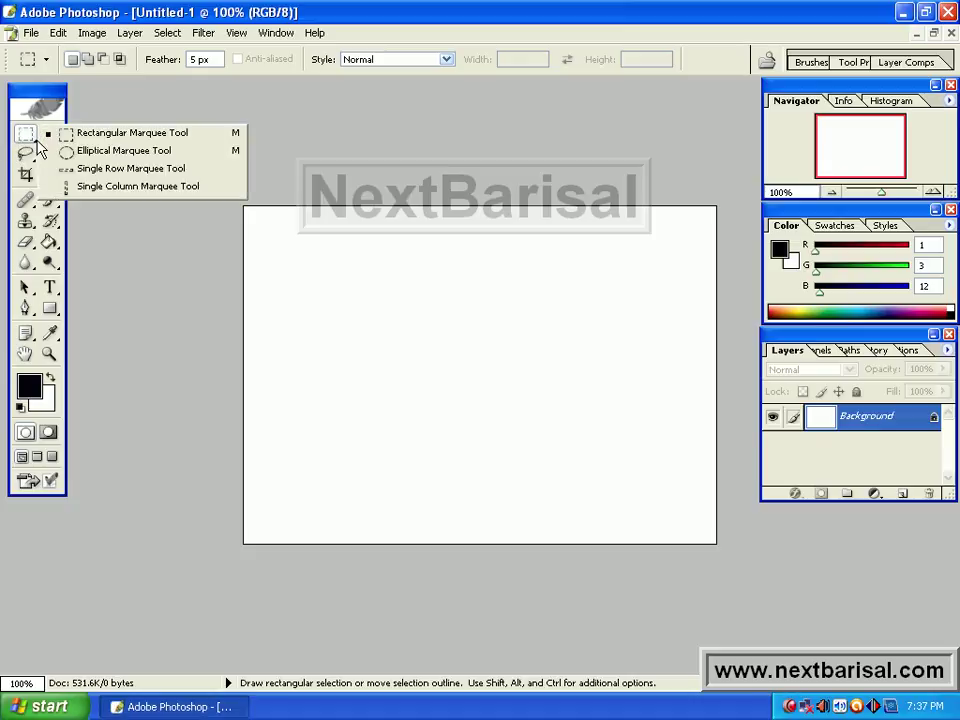
{"action": "left_click", "coordinate": [142, 152]}
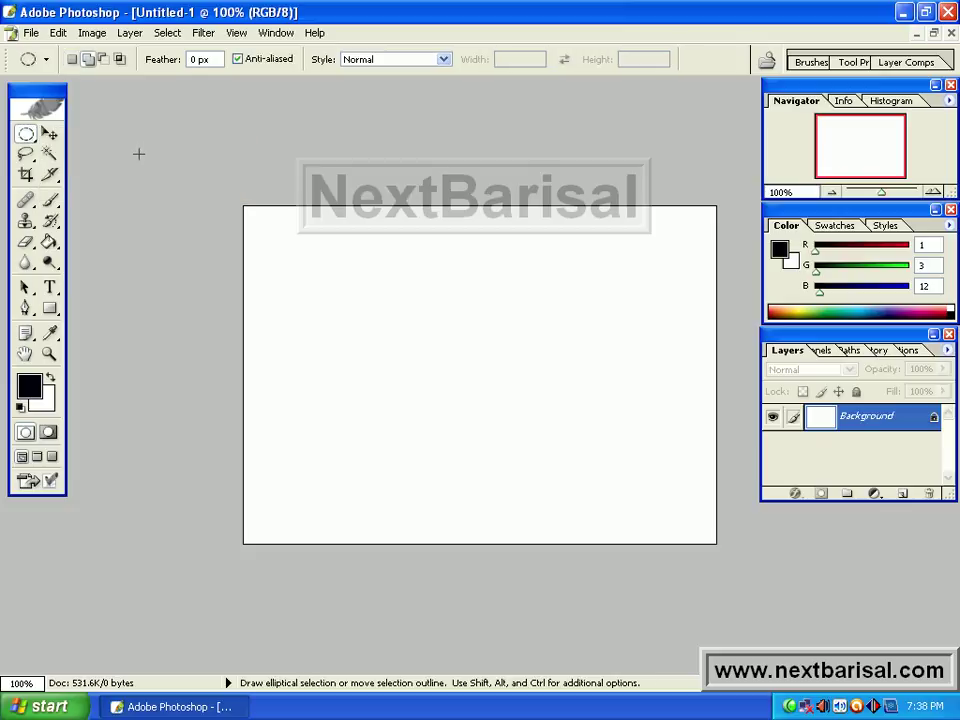
{"action": "left_click_drag", "start_coordinate": [315, 281], "coordinate": [412, 374]}
{"action": "left_click_drag", "start_coordinate": [484, 287], "coordinate": [654, 318]}
{"action": "left_click_drag", "start_coordinate": [481, 354], "coordinate": [514, 421]}
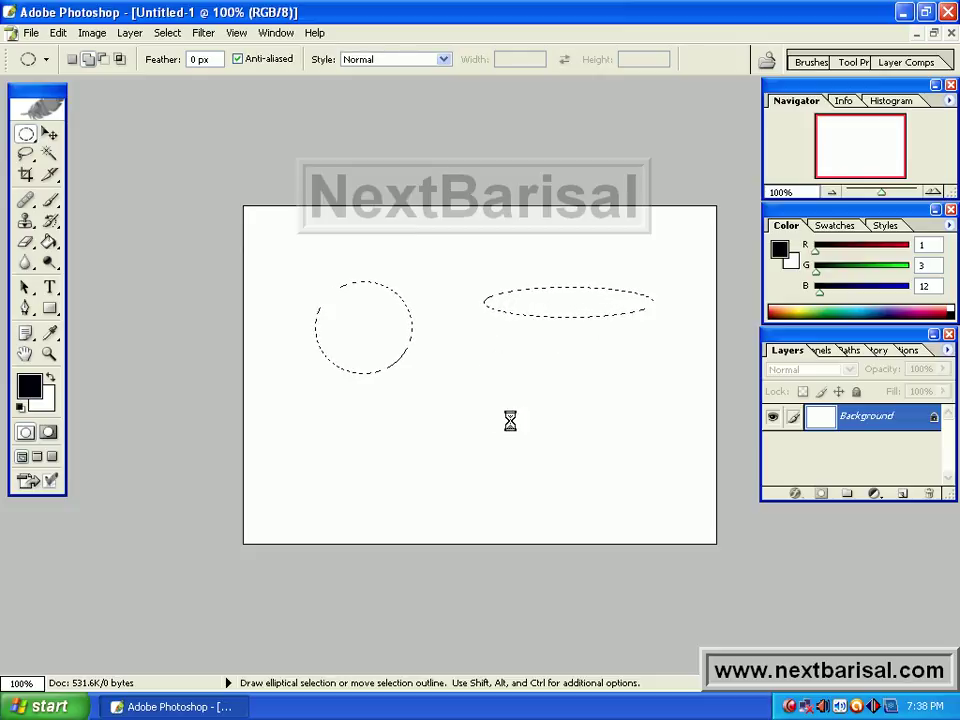
{"action": "left_click_drag", "start_coordinate": [436, 396], "coordinate": [470, 529]}
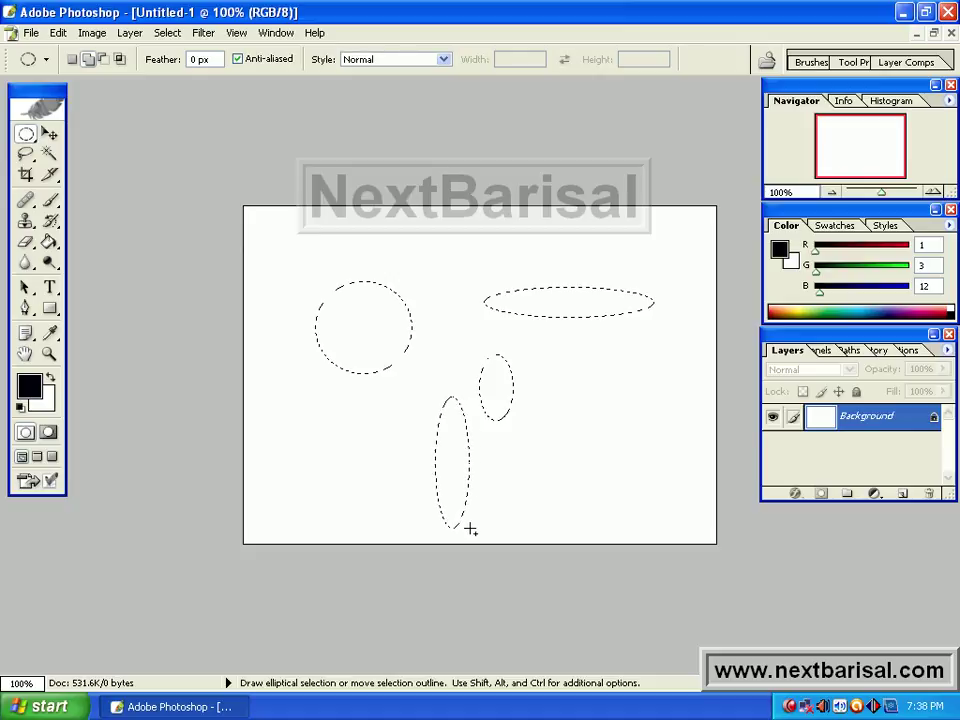
{"action": "left_click_drag", "start_coordinate": [314, 394], "coordinate": [469, 467]}
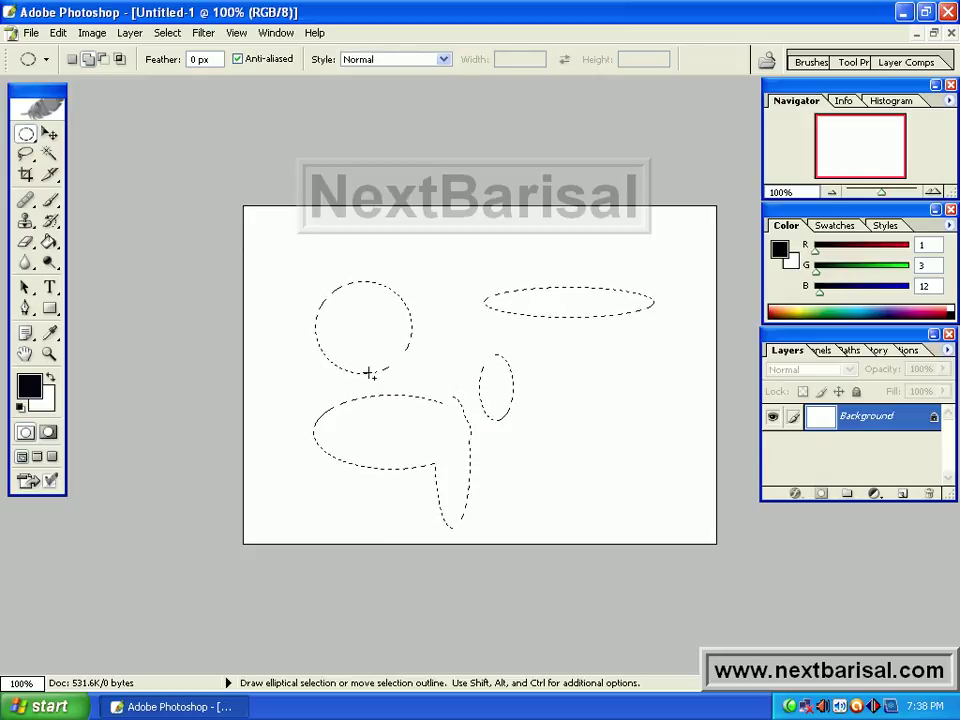
Step: Deselect all the ellipses and reset the Elliptical Marquee Tool so that it makes new selections
{"action": "right_click", "coordinate": [364, 318]}
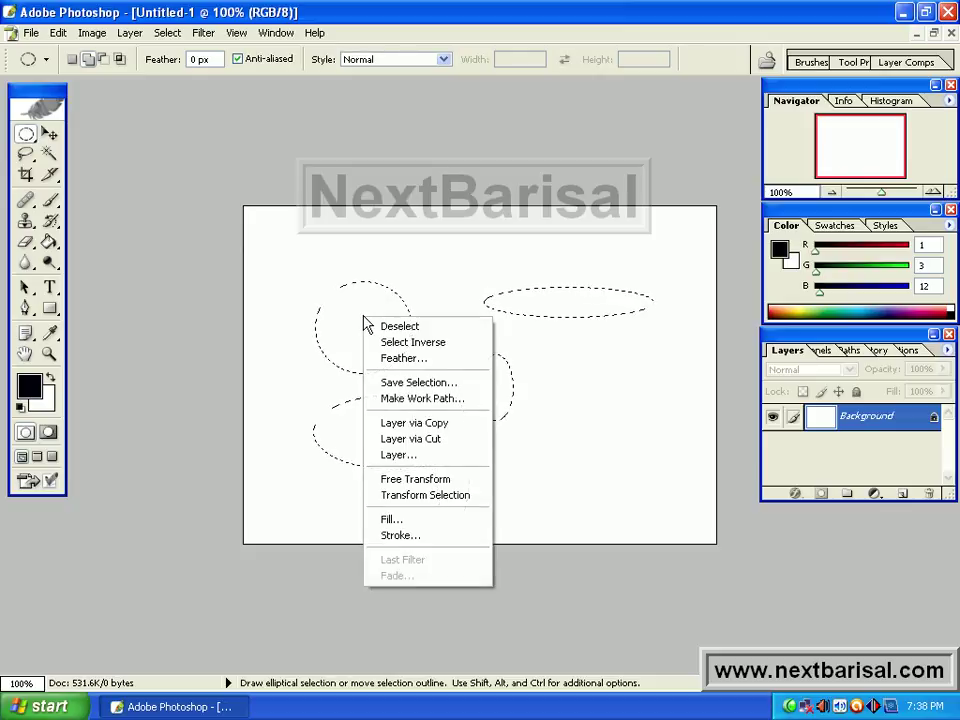
{"action": "left_click", "coordinate": [397, 327]}
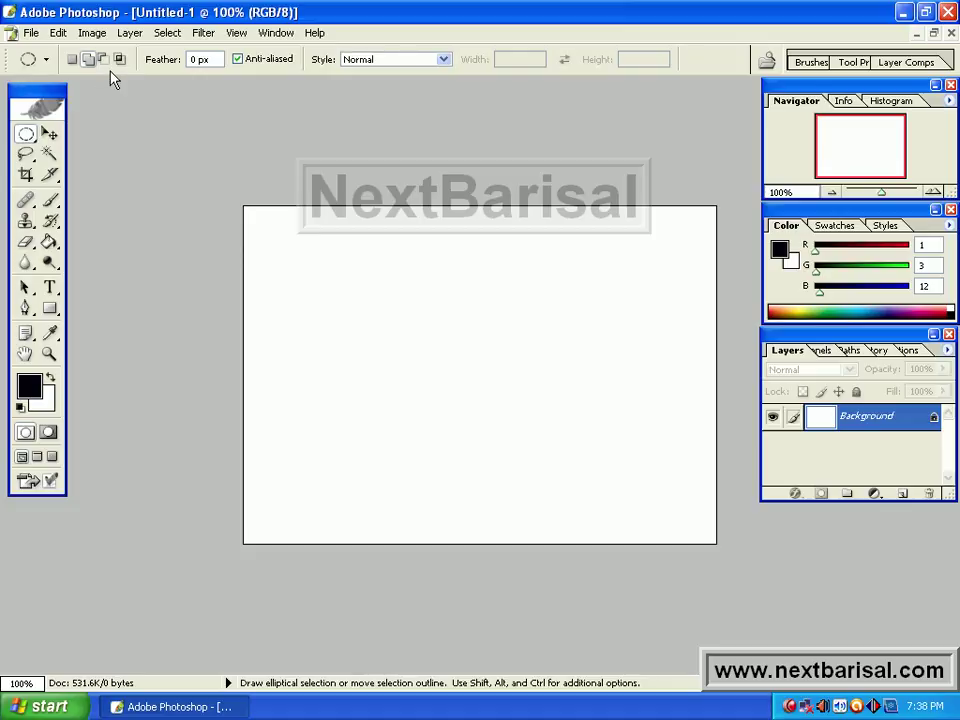
{"action": "right_click", "coordinate": [32, 66]}
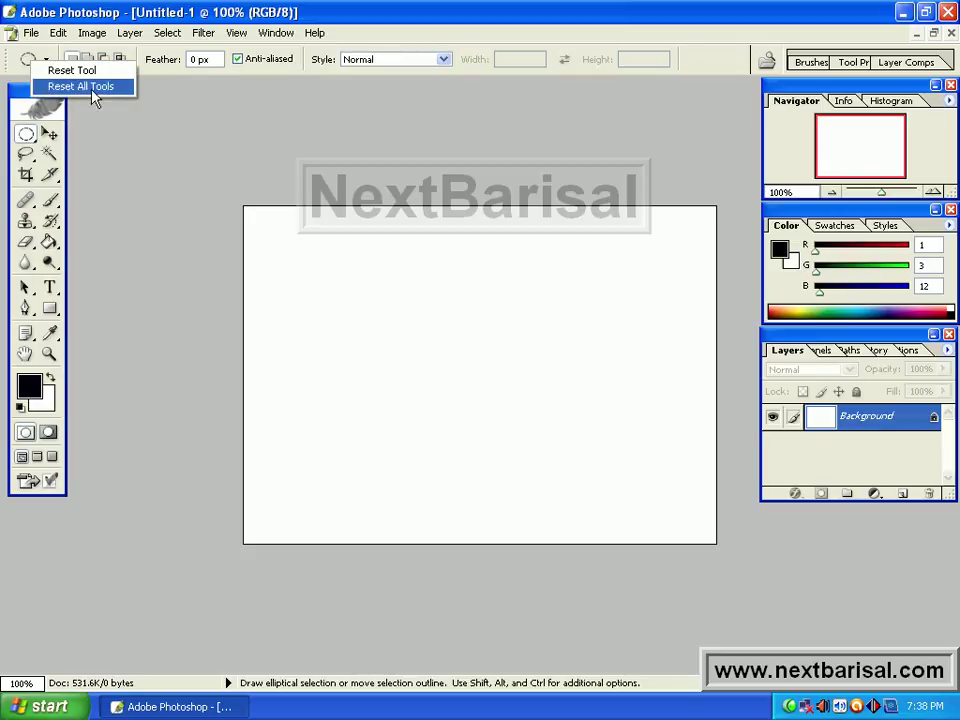
{"action": "left_click", "coordinate": [77, 75]}
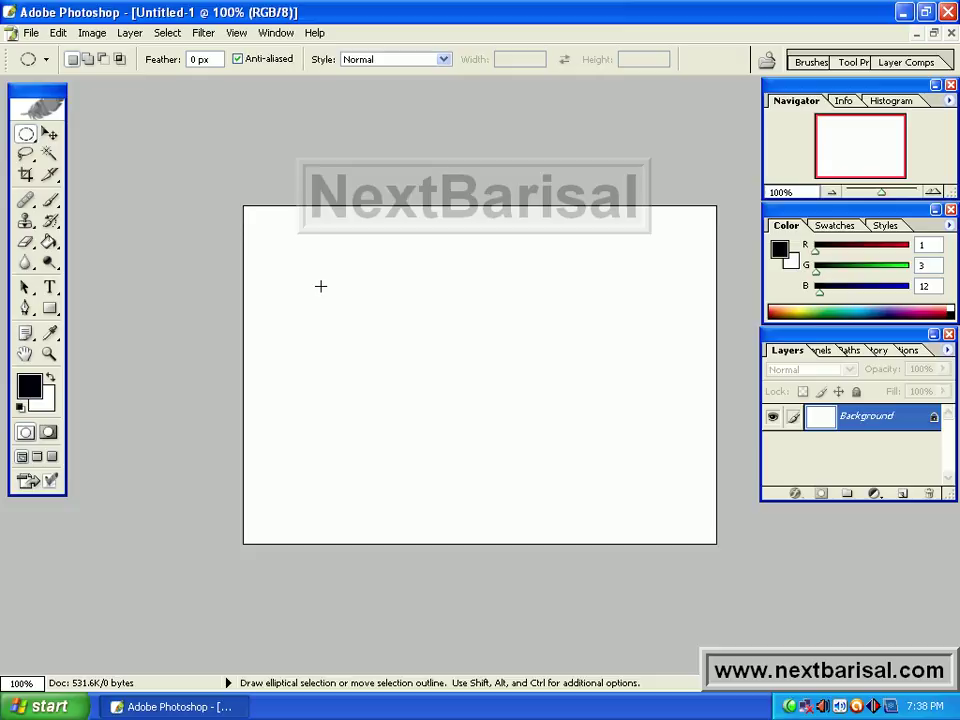
Step: Try out single elliptical selections that each replace the previous one, and deselect the last one
{"action": "left_click_drag", "start_coordinate": [320, 286], "coordinate": [500, 343]}
{"action": "left_click_drag", "start_coordinate": [443, 373], "coordinate": [585, 420]}
{"action": "left_click", "coordinate": [587, 429]}
{"action": "key", "text": "ctrl+z"}
{"action": "left_click", "coordinate": [414, 280]}
{"action": "left_click_drag", "start_coordinate": [414, 280], "coordinate": [604, 434]}
{"action": "right_click", "coordinate": [509, 358]}
{"action": "left_click", "coordinate": [540, 366]}
Step: Draw a perfectly circular selection in the middle of the canvas and shift its outline slightly up and to the right
{"action": "key", "text": "shift"}
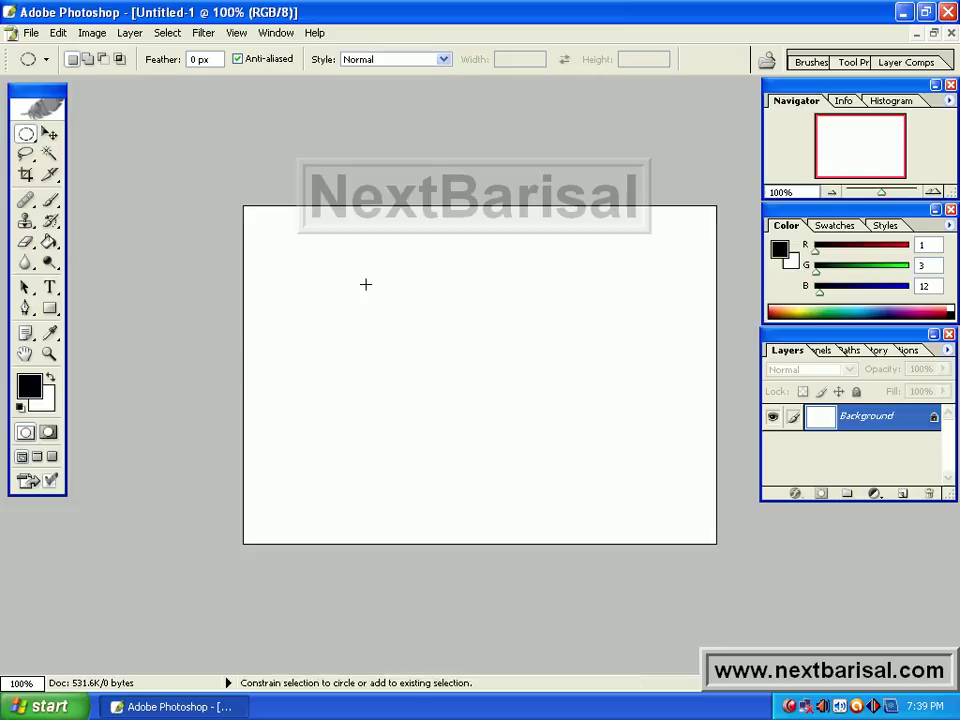
{"action": "left_click_drag", "start_coordinate": [366, 284], "coordinate": [668, 471]}
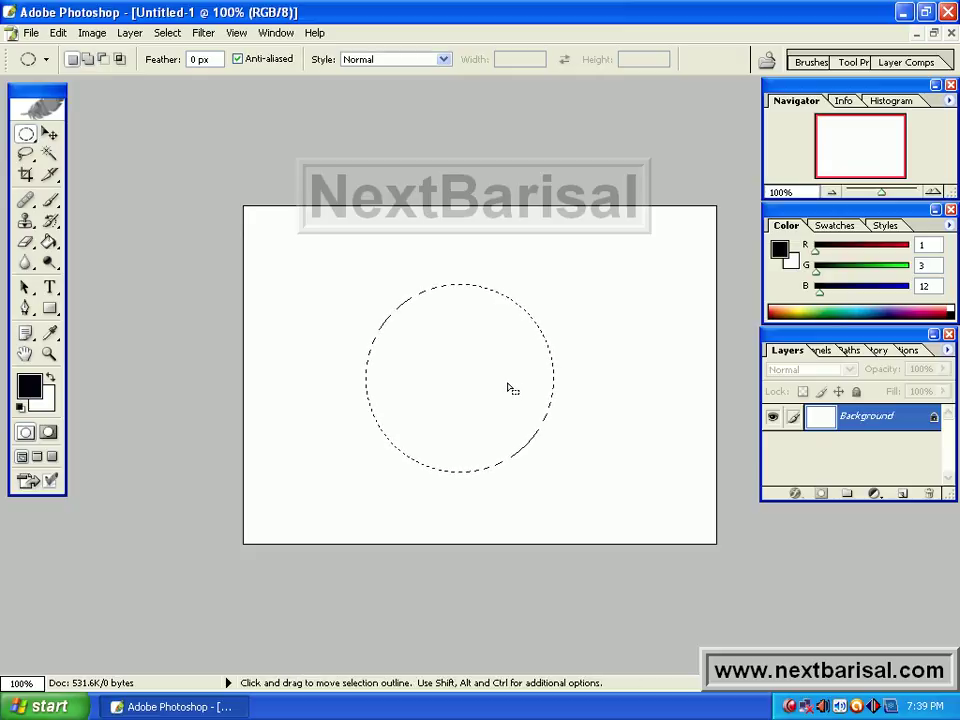
{"action": "left_click_drag", "start_coordinate": [497, 381], "coordinate": [505, 375]}
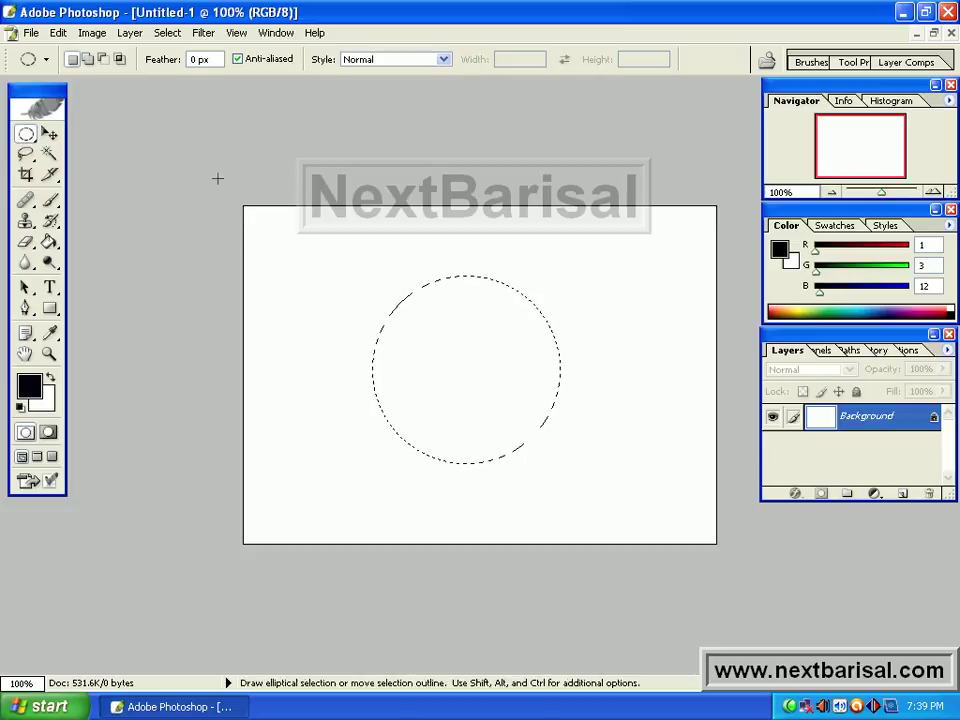
Step: Add a smaller ellipse overlapping the circle's upper-right edge to the selection, and undo that addition
{"action": "left_click", "coordinate": [87, 61]}
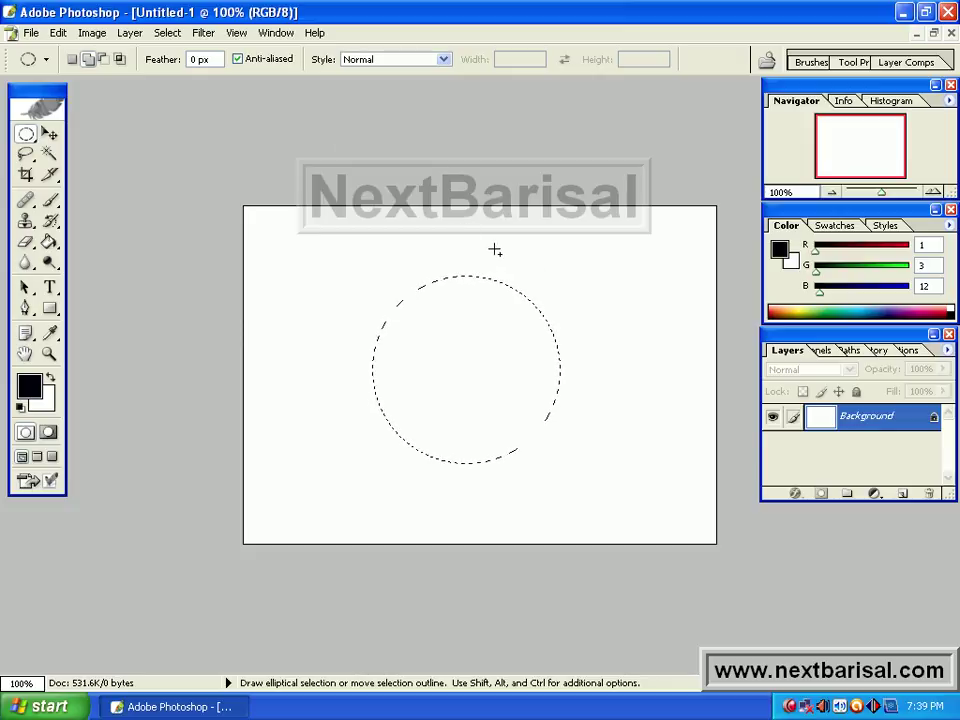
{"action": "left_click_drag", "start_coordinate": [572, 331], "coordinate": [608, 354]}
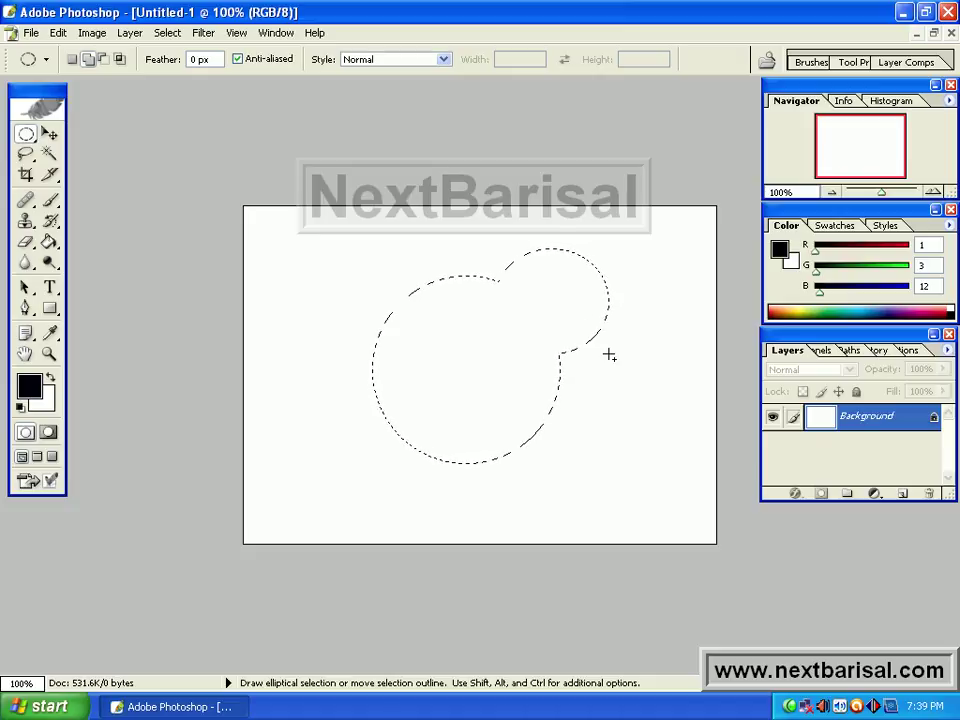
{"action": "key", "text": "ctrl"}
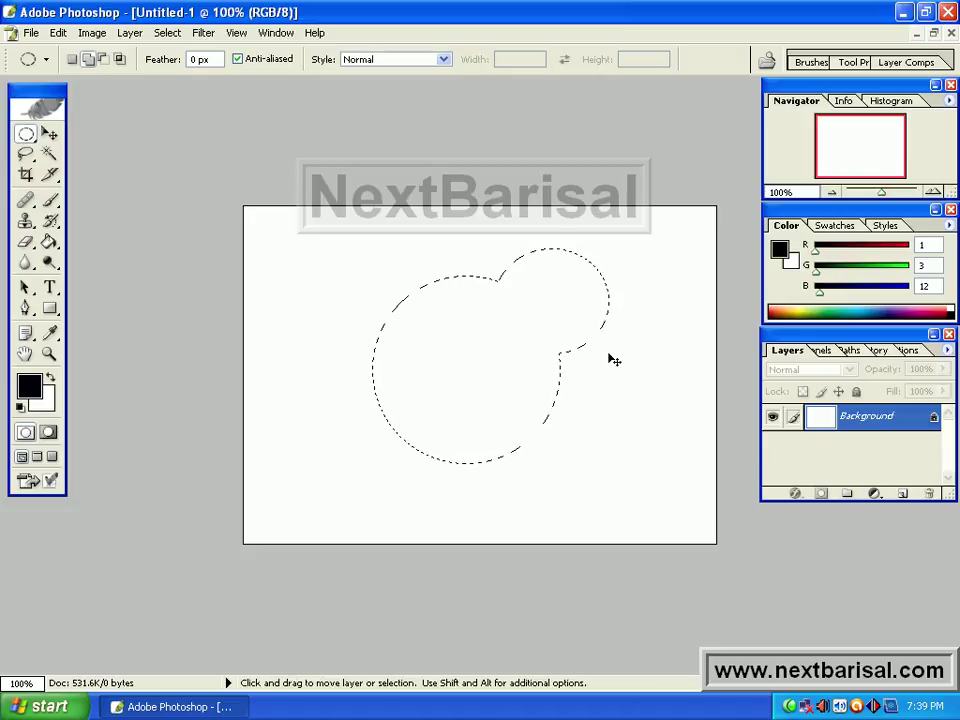
{"action": "key", "text": "ctrl+z"}
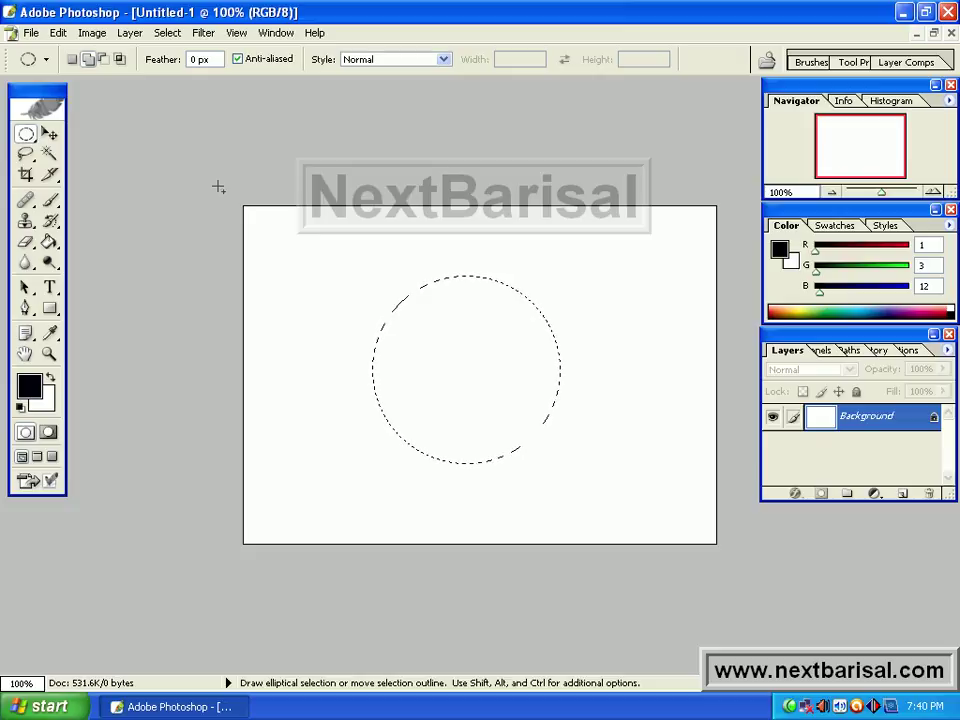
Step: Subtract an ellipse from the circle's upper-right edge, and intersect the remaining selection with a wide ellipse across its middle
{"action": "left_click", "coordinate": [104, 62]}
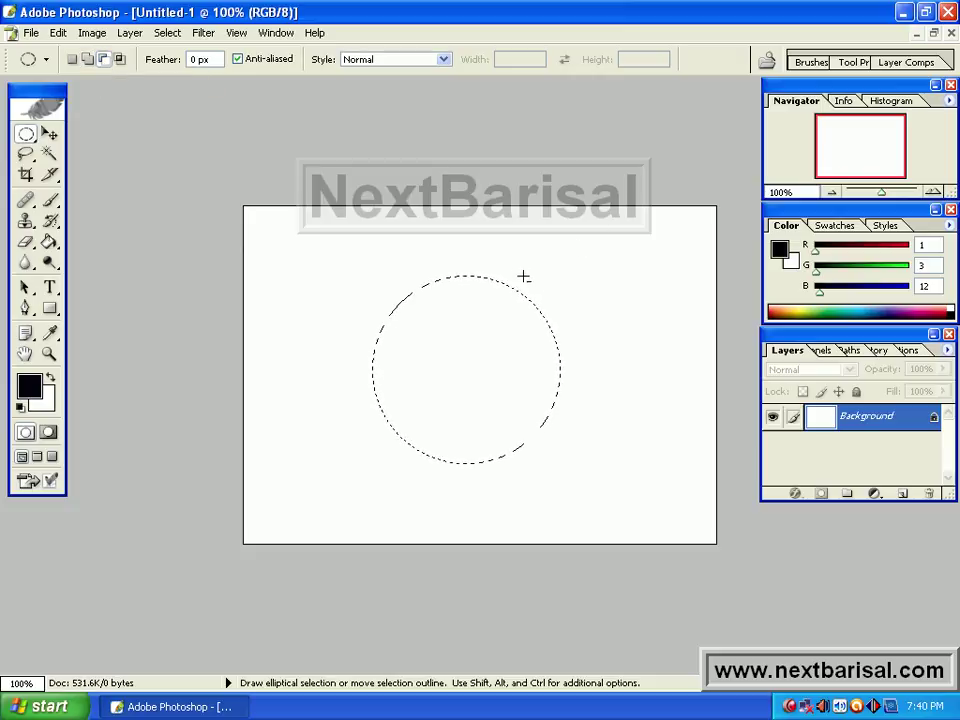
{"action": "left_click_drag", "start_coordinate": [561, 343], "coordinate": [594, 362]}
{"action": "left_click", "coordinate": [121, 60]}
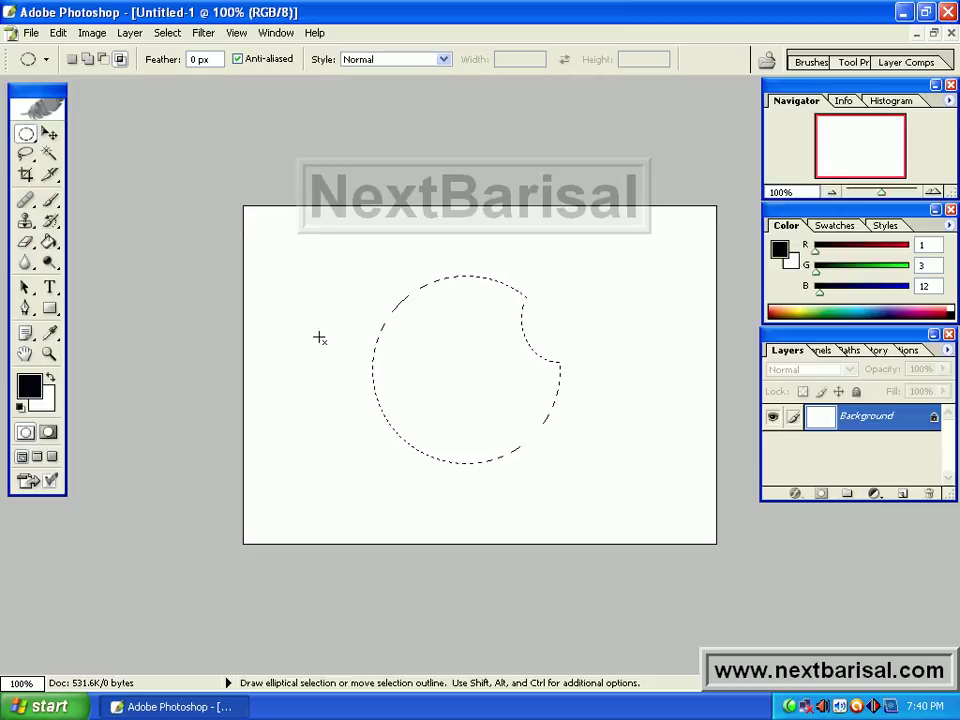
{"action": "left_click_drag", "start_coordinate": [555, 378], "coordinate": [612, 421]}
Step: Deselect the intersected area and return the marquee to New Selection mode
{"action": "right_click", "coordinate": [477, 368]}
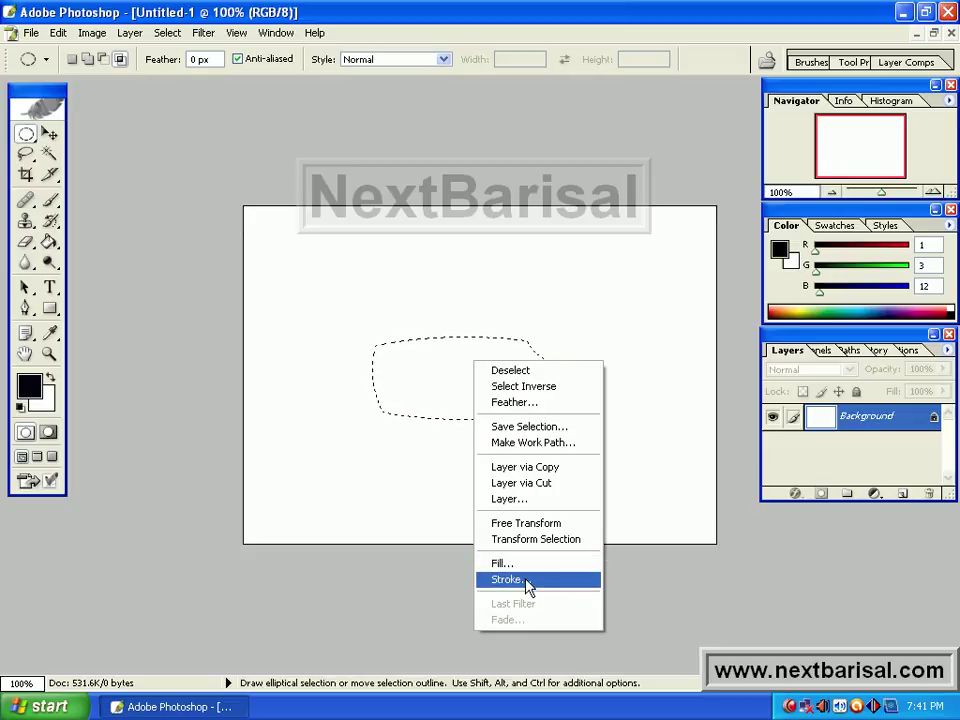
{"action": "left_click", "coordinate": [435, 463]}
{"action": "right_click", "coordinate": [438, 386]}
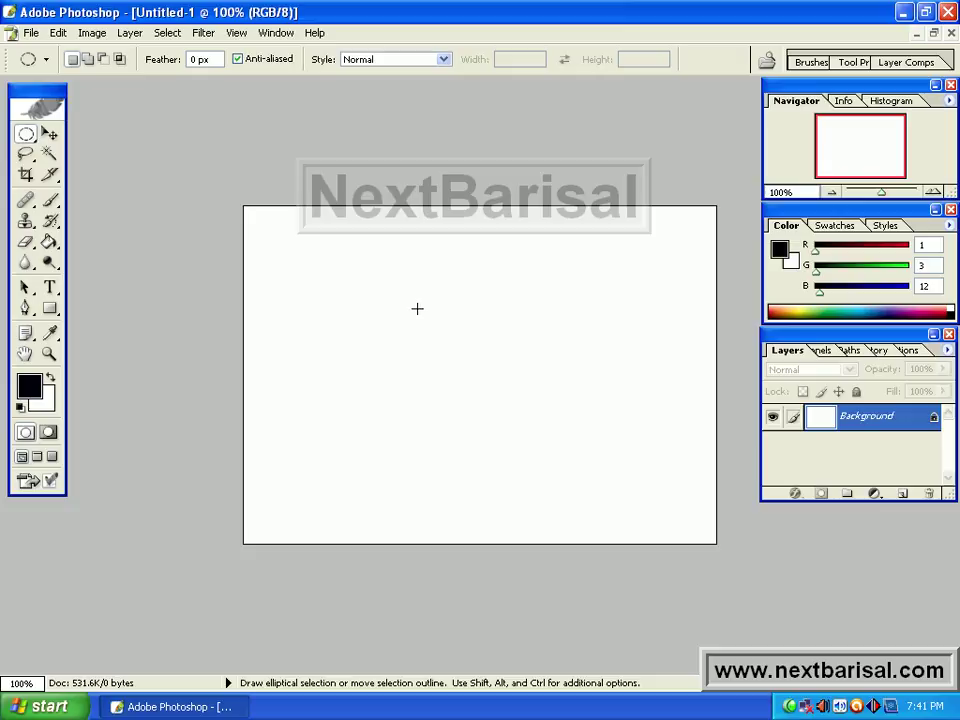
Step: Draw a new perfectly circular selection near the centre of the canvas and keep it active
{"action": "key", "text": "shift"}
{"action": "left_click_drag", "start_coordinate": [434, 315], "coordinate": [649, 456]}
{"action": "left_click", "coordinate": [650, 459]}
{"action": "key", "text": "ctrl+z"}
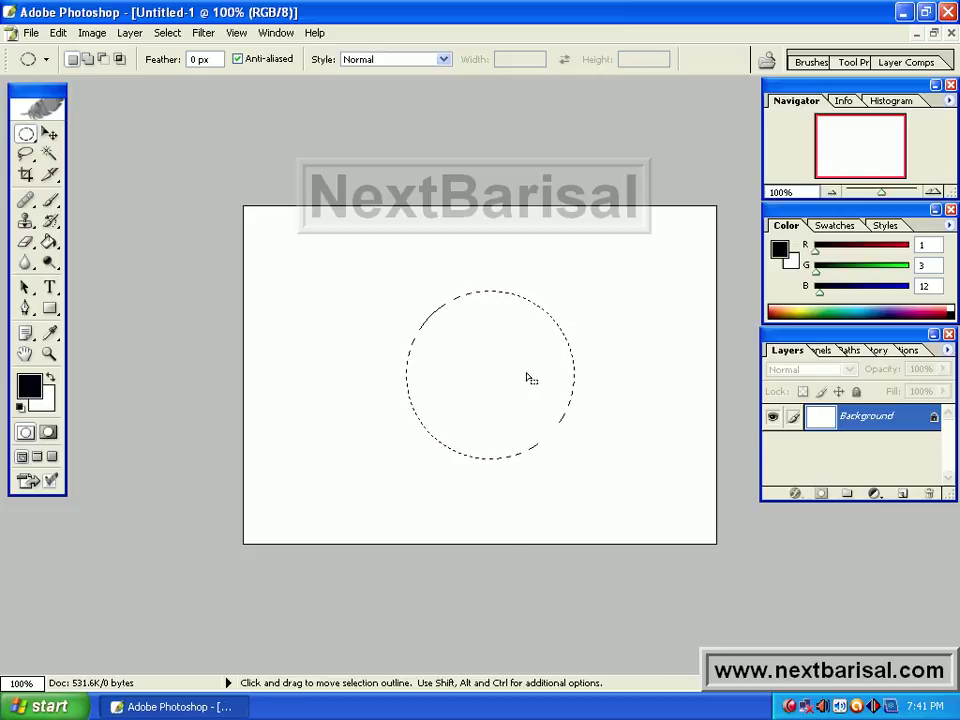
Step: Stroke the circular selection with a 1 px centered purple line (RGB 172, 23, 242) in Normal mode at 100% opacity, and deselect it
{"action": "right_click", "coordinate": [478, 361]}
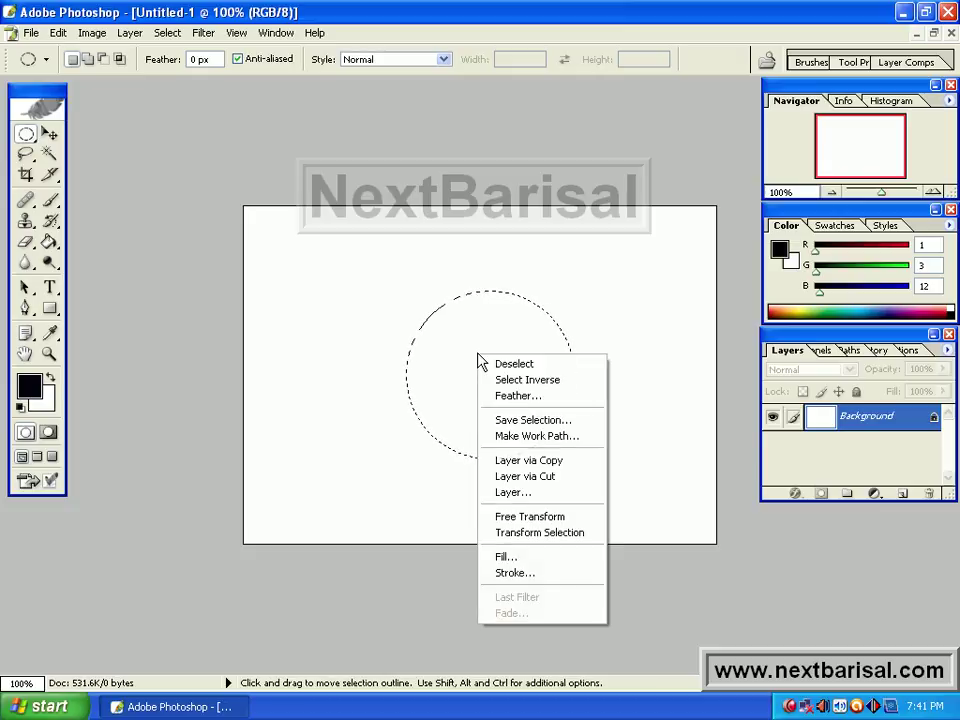
{"action": "left_click", "coordinate": [550, 579]}
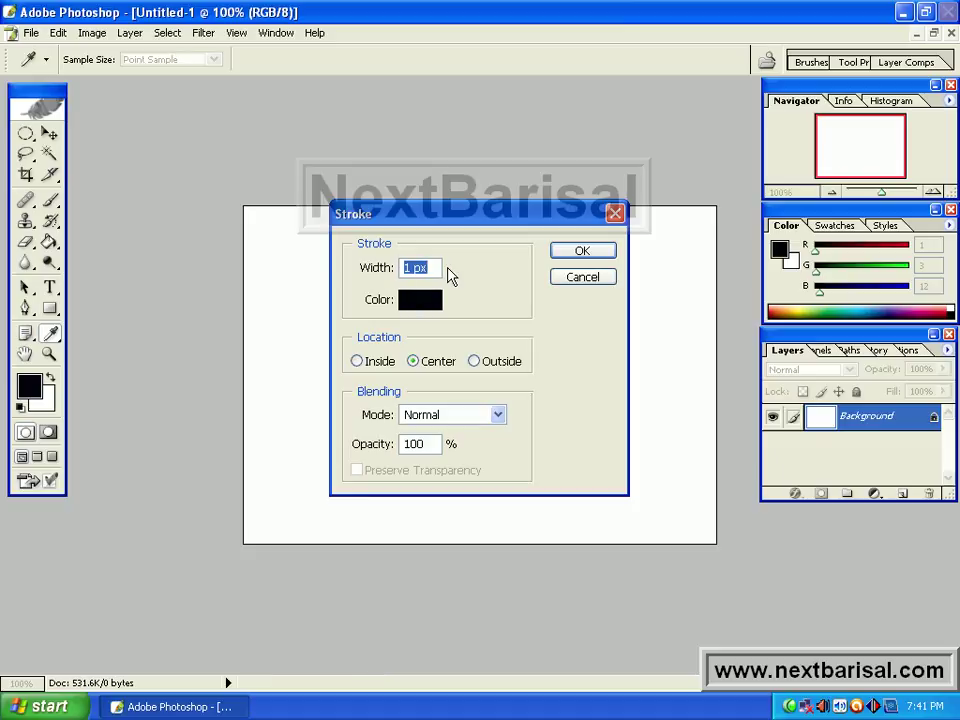
{"action": "left_click", "coordinate": [422, 302]}
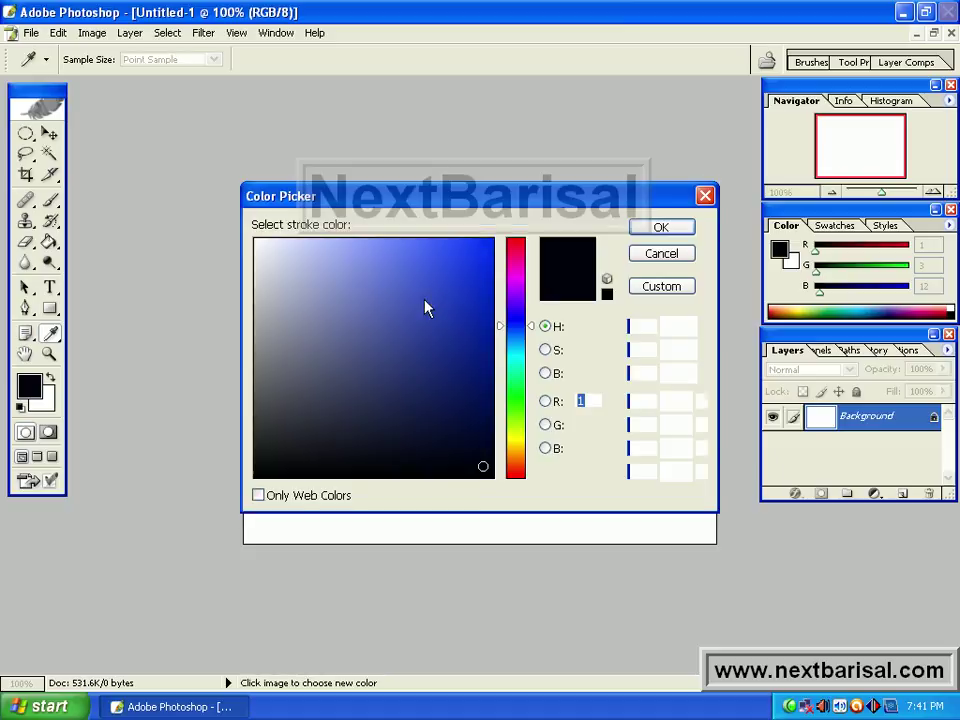
{"action": "left_click_drag", "start_coordinate": [506, 332], "coordinate": [501, 291]}
{"action": "left_click", "coordinate": [472, 252]}
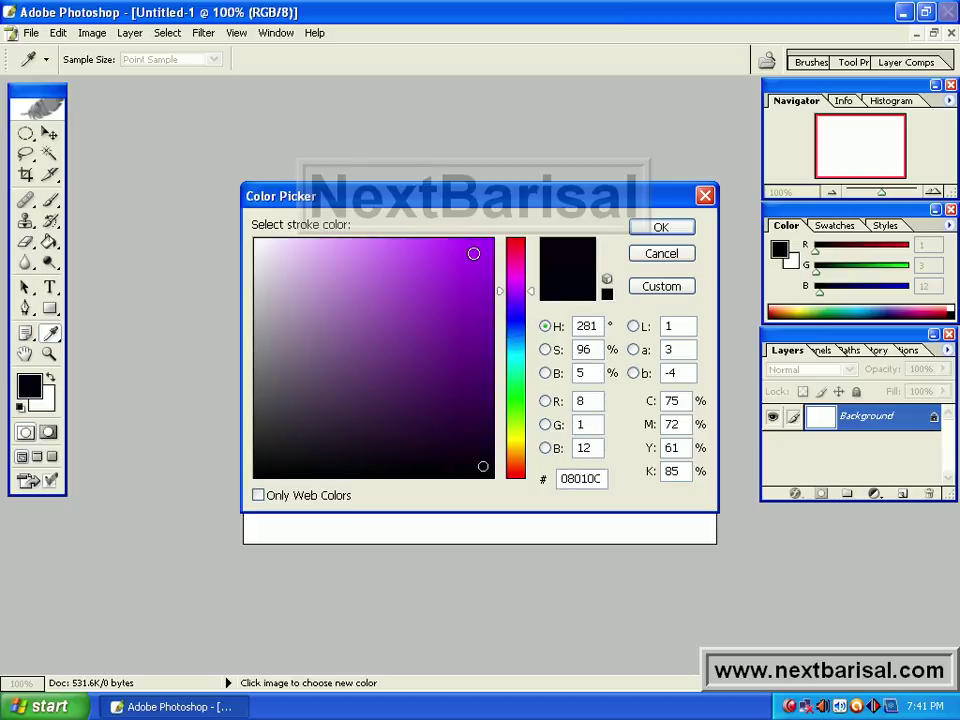
{"action": "left_click", "coordinate": [673, 230]}
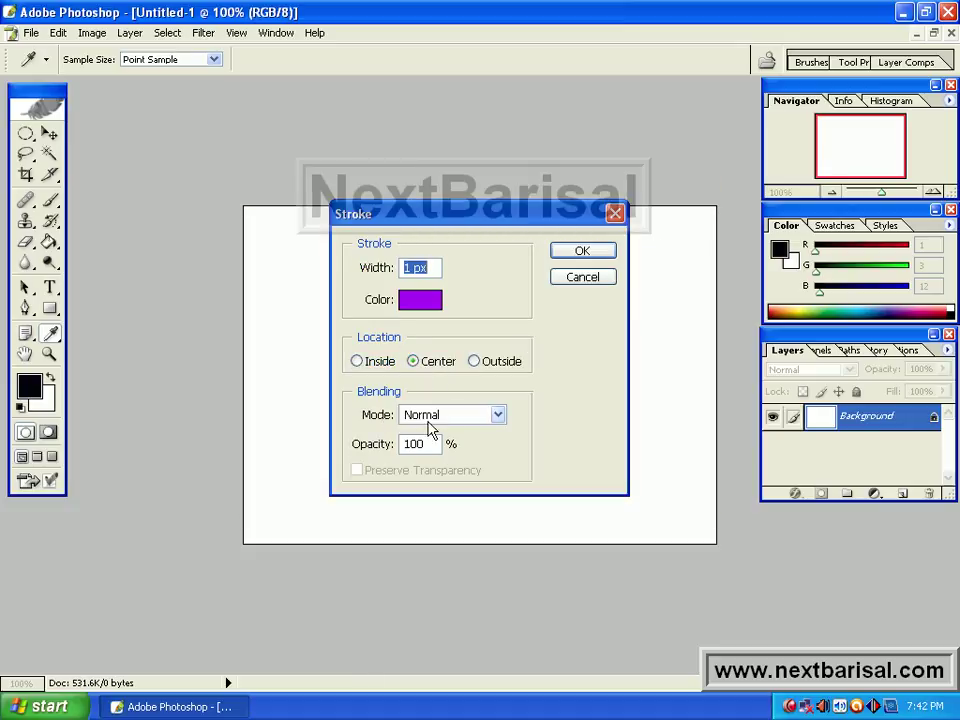
{"action": "left_click_drag", "start_coordinate": [439, 443], "coordinate": [381, 441]}
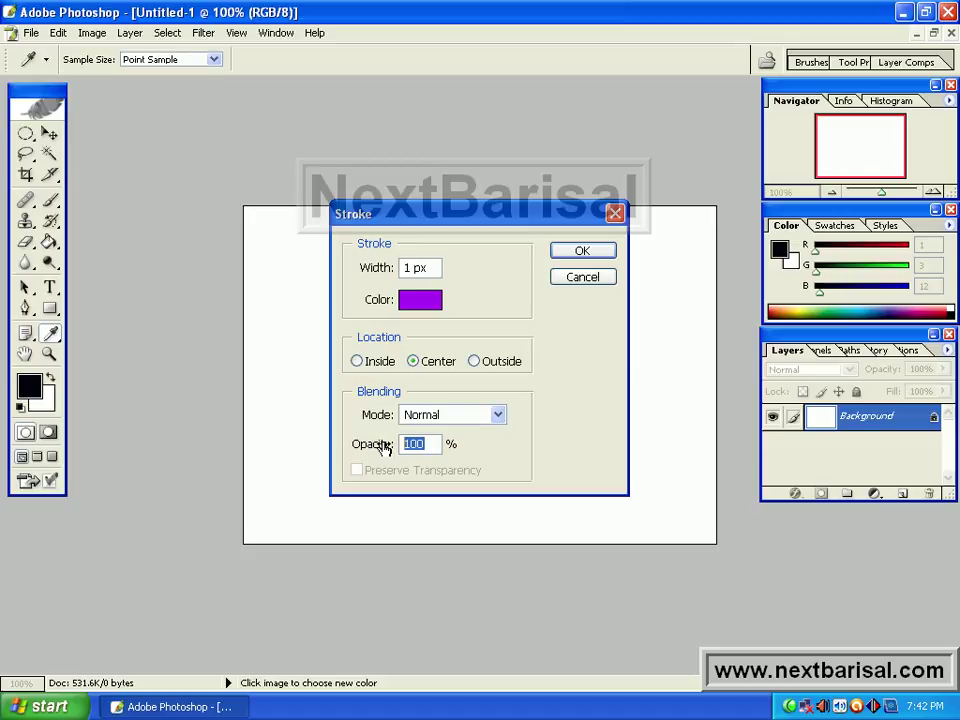
{"action": "left_click", "coordinate": [584, 252]}
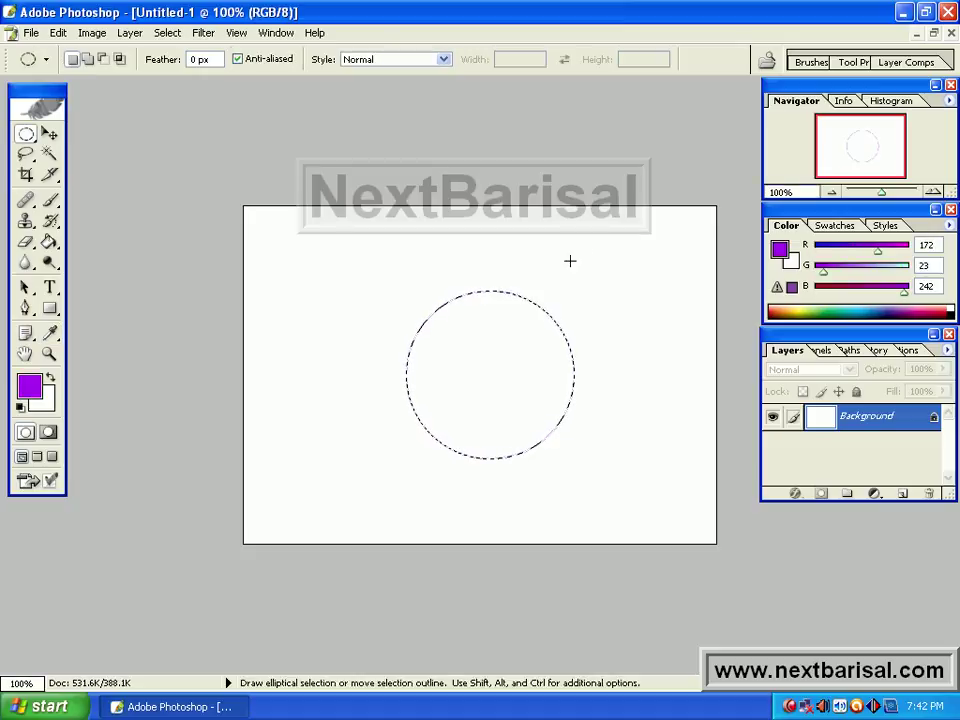
{"action": "right_click", "coordinate": [476, 378]}
{"action": "left_click", "coordinate": [497, 383]}
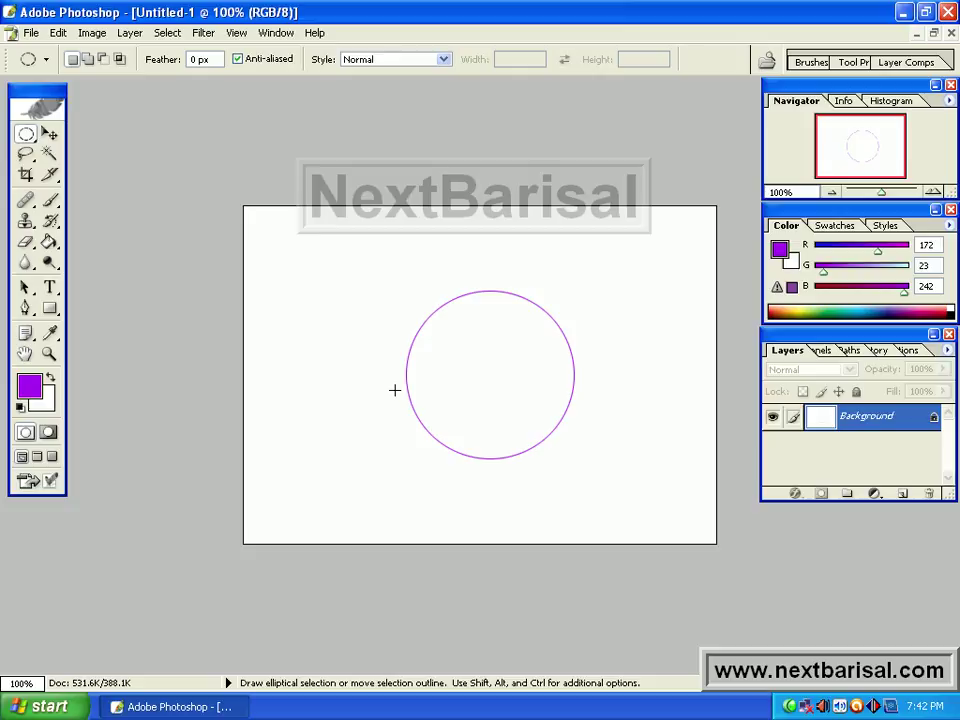
Step: Reselect the circle and apply a 3 px purple stroke centered on its edge
{"action": "right_click", "coordinate": [476, 357]}
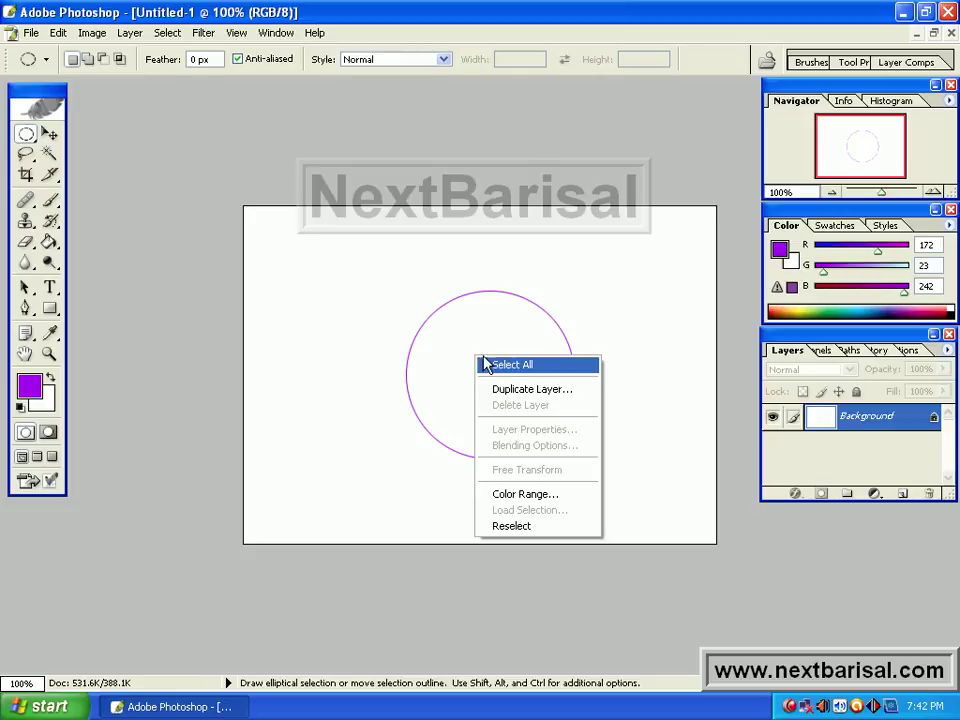
{"action": "left_click", "coordinate": [521, 528]}
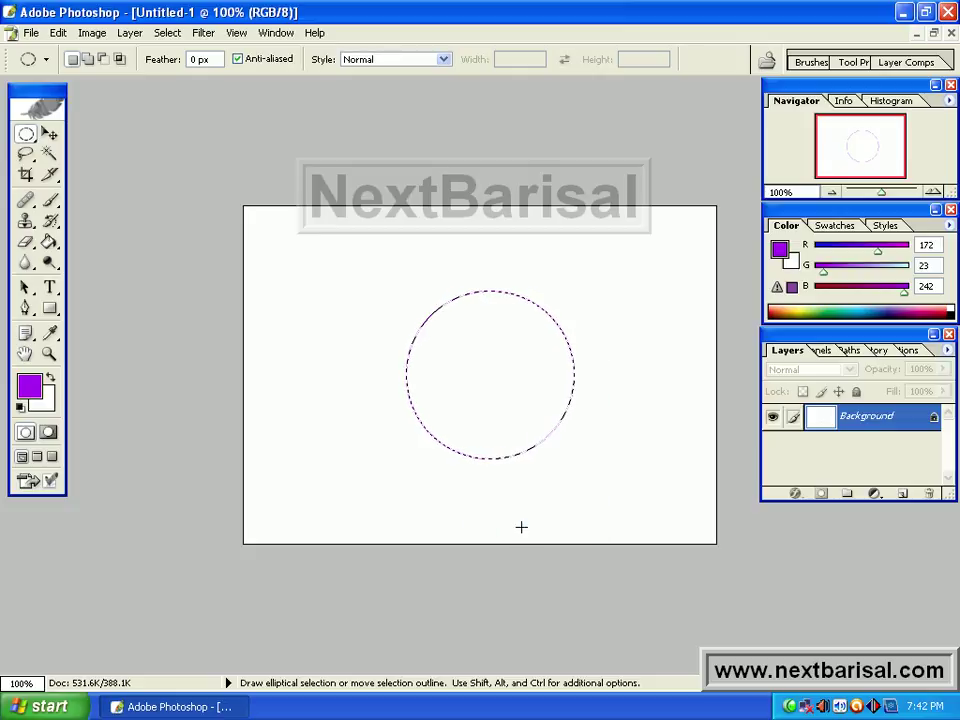
{"action": "right_click", "coordinate": [489, 397]}
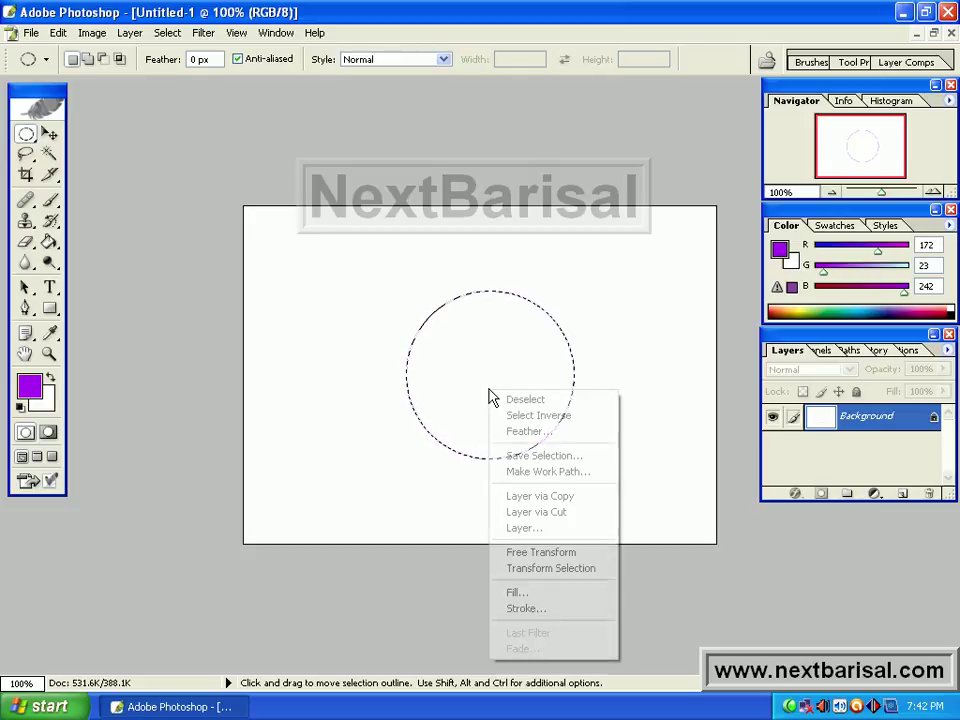
{"action": "left_click", "coordinate": [550, 609]}
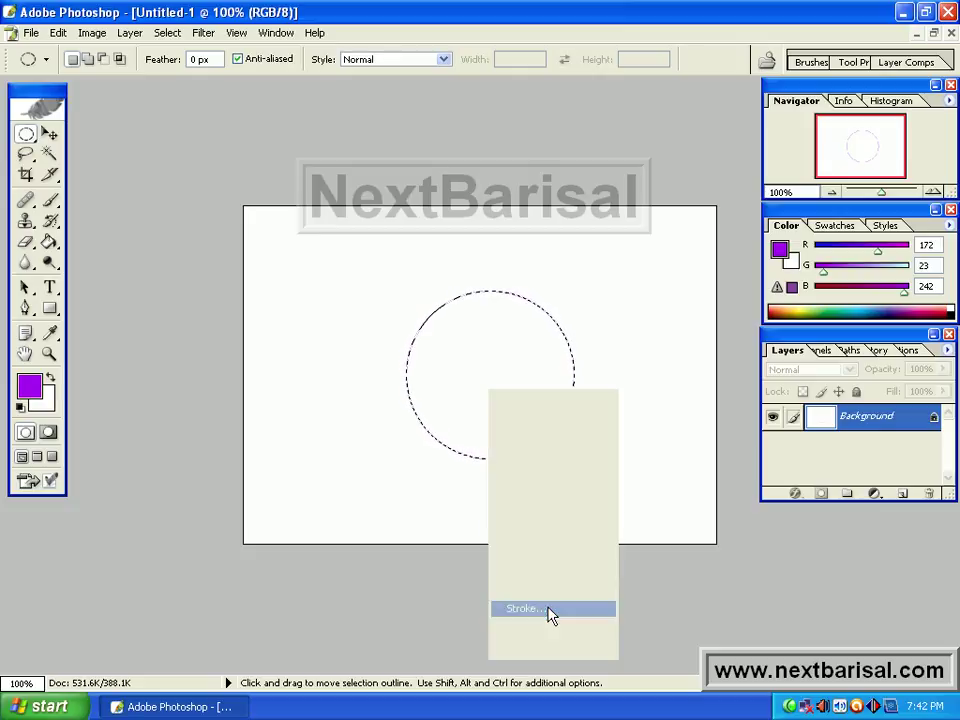
{"action": "left_click", "coordinate": [409, 268]}
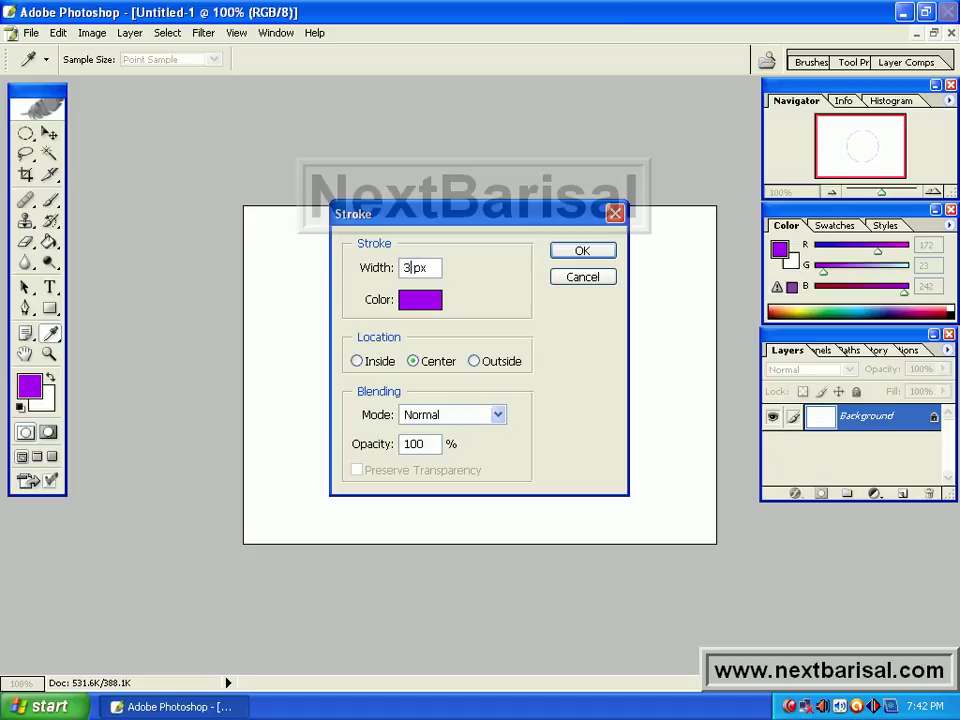
{"action": "left_click", "coordinate": [604, 252]}
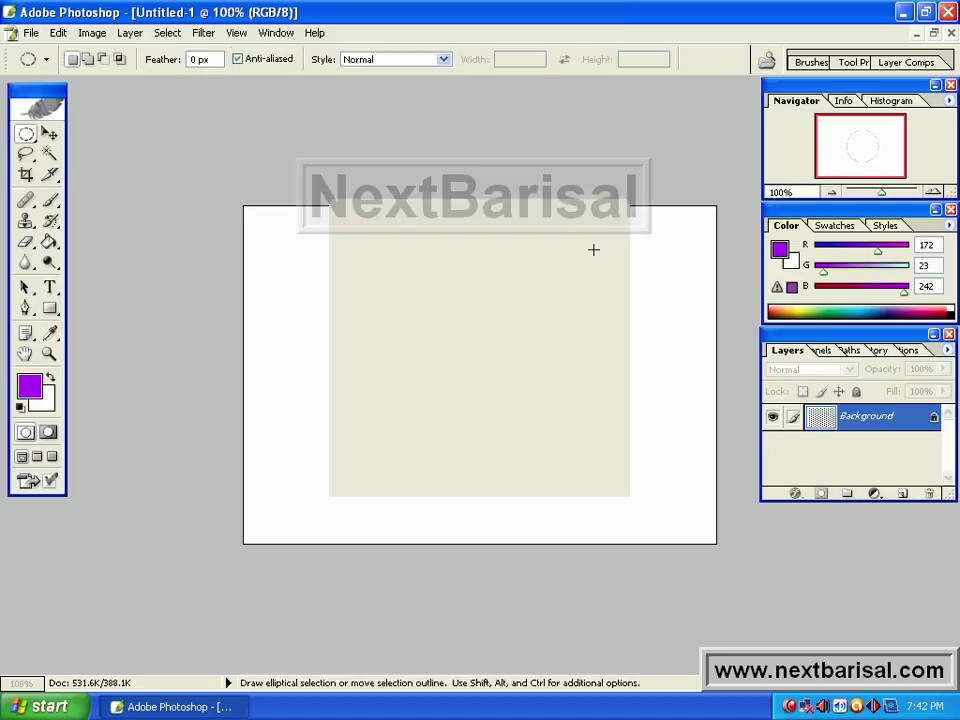
Step: Deselect the stroked circle and undo the deselection
{"action": "right_click", "coordinate": [532, 388]}
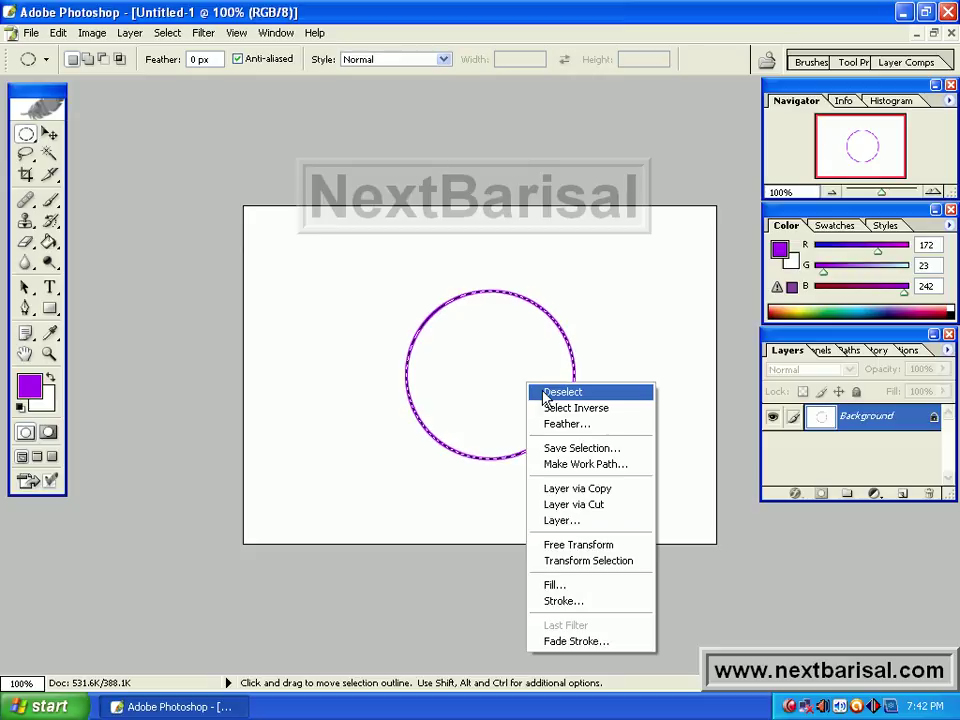
{"action": "left_click", "coordinate": [547, 393]}
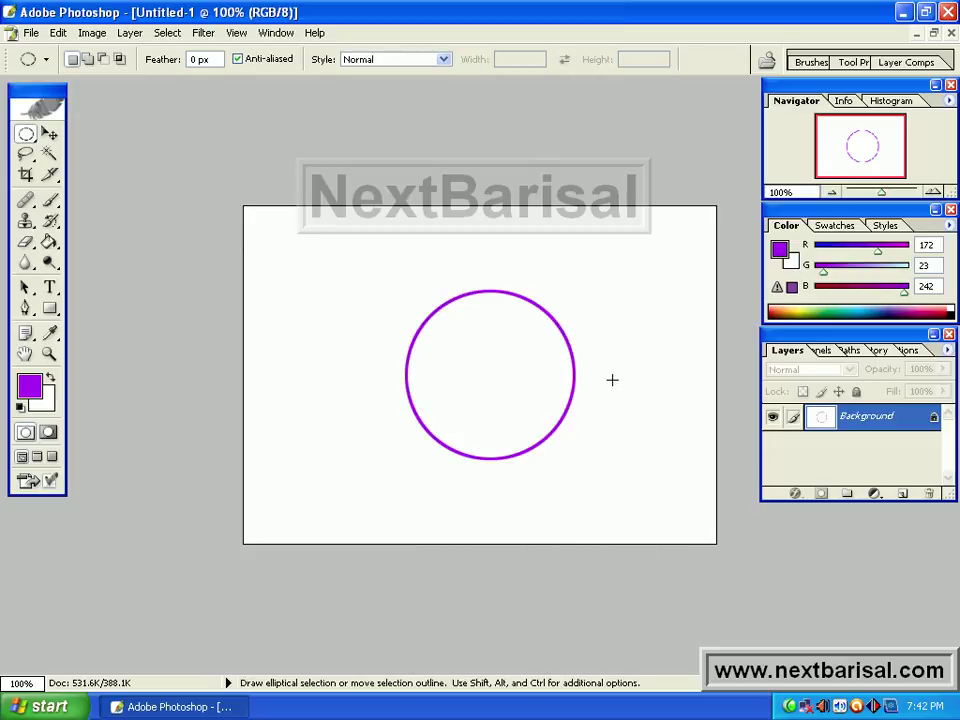
{"action": "key", "text": "ctrl"}
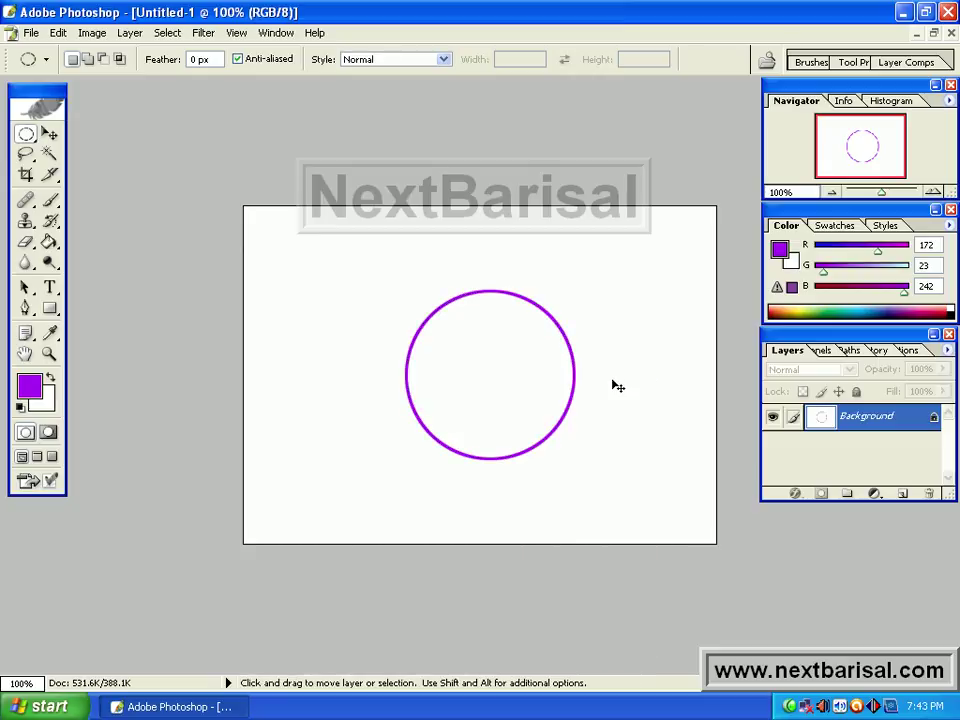
{"action": "key", "text": "ctrl+z"}
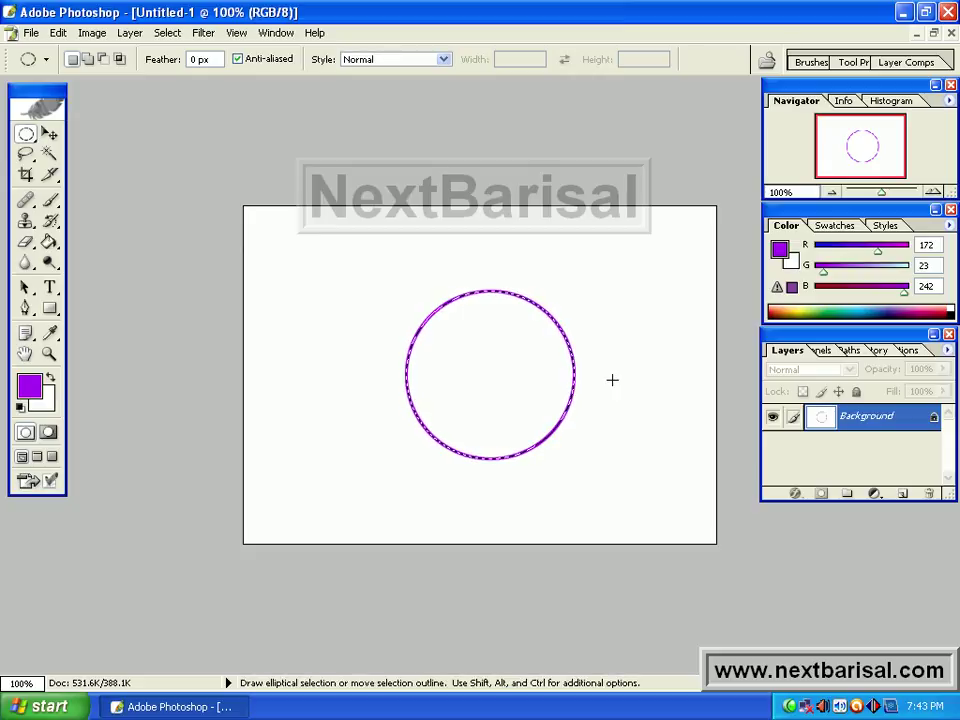
Step: Fill the circular selection with a custom red (hex E70D0D) and deselect it
{"action": "right_click", "coordinate": [520, 388]}
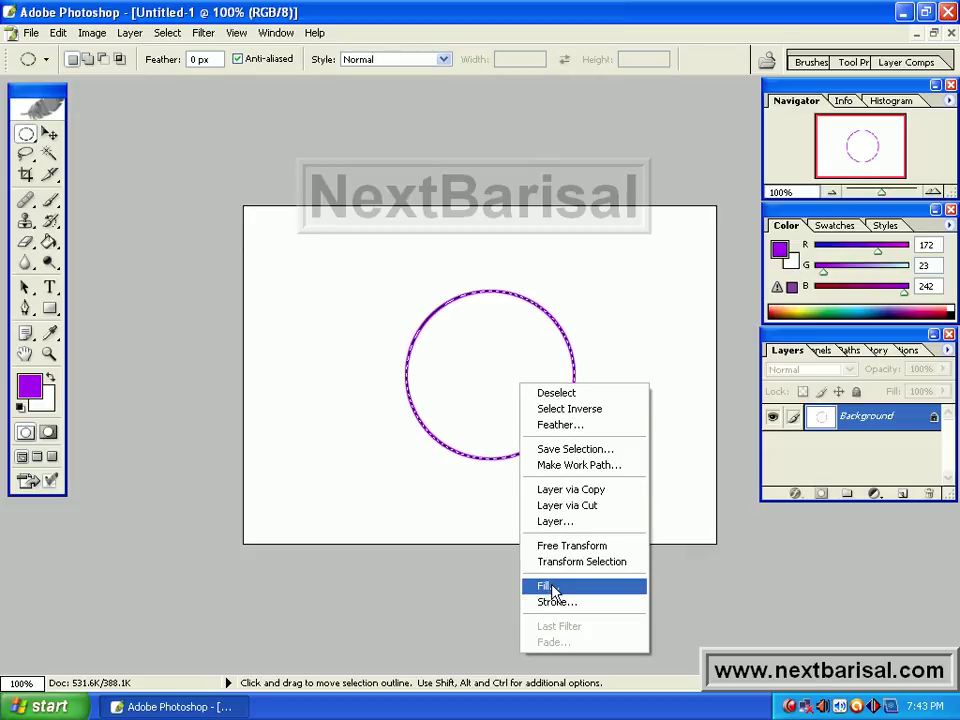
{"action": "left_click", "coordinate": [474, 438]}
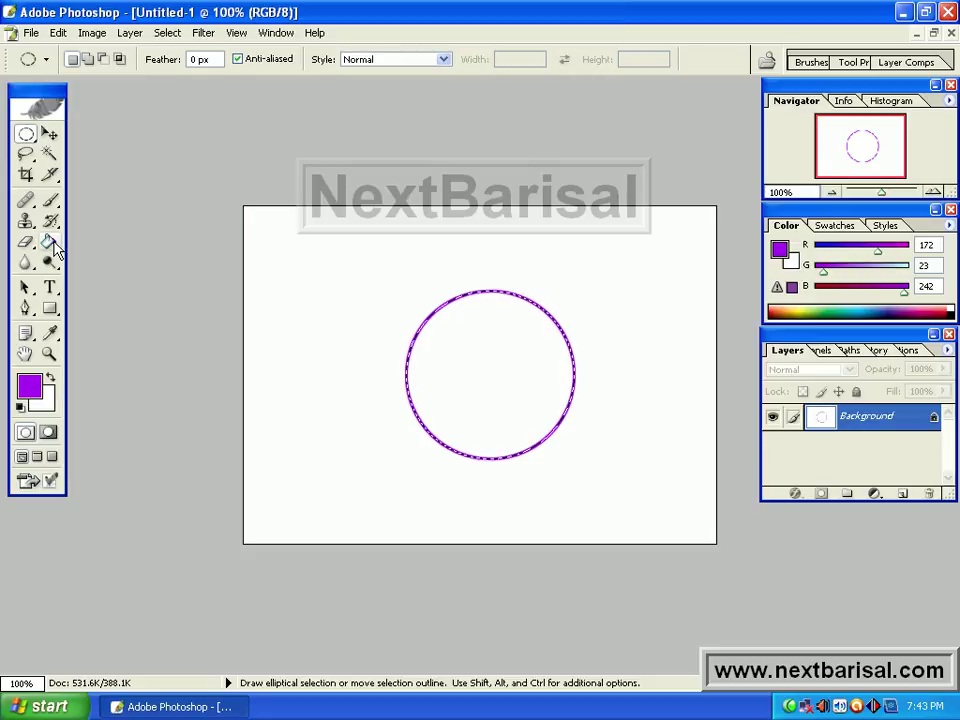
{"action": "right_click", "coordinate": [474, 349]}
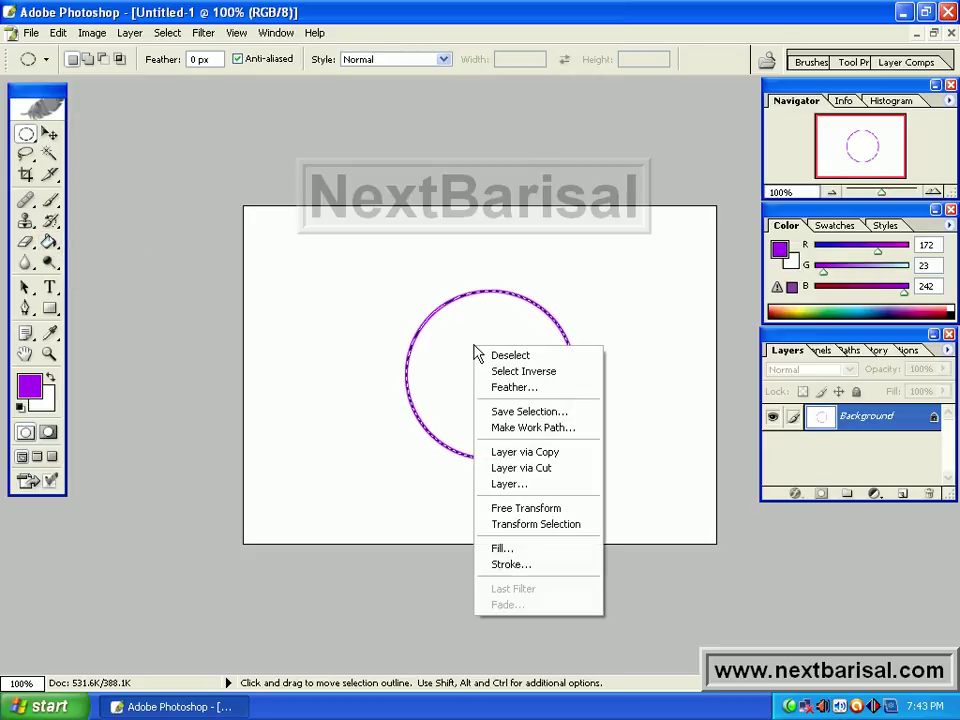
{"action": "left_click", "coordinate": [505, 551]}
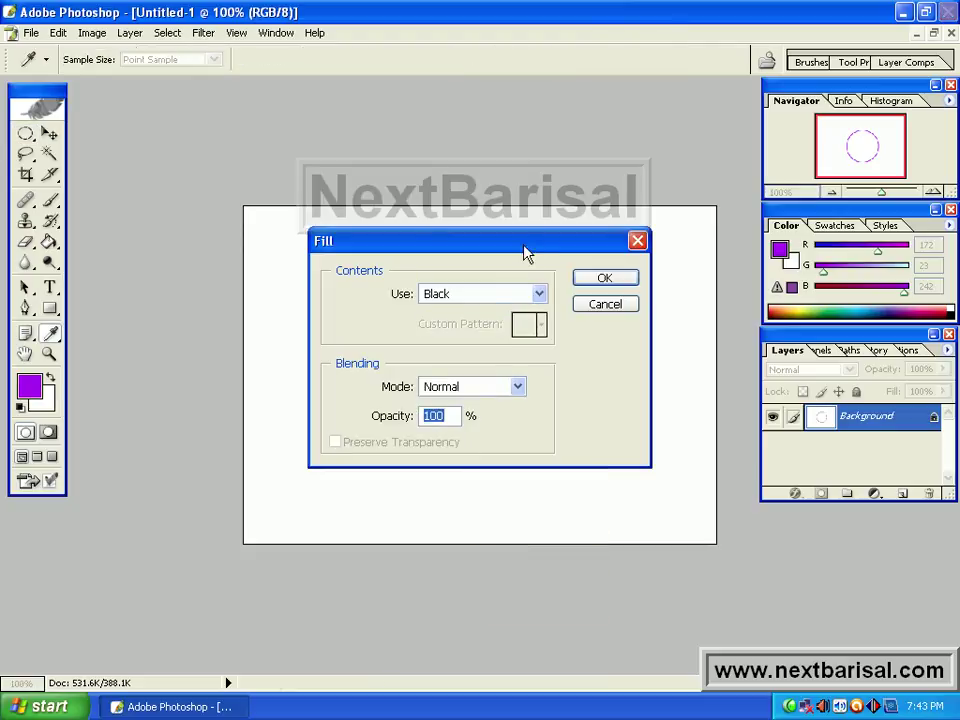
{"action": "left_click_drag", "start_coordinate": [532, 249], "coordinate": [556, 36]}
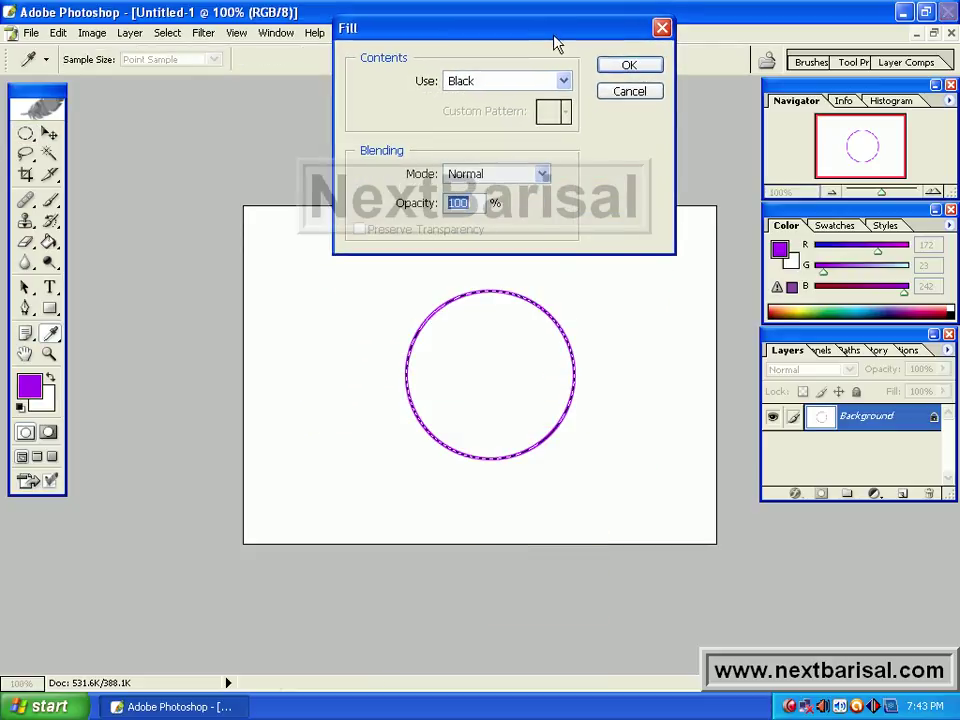
{"action": "left_click", "coordinate": [565, 84]}
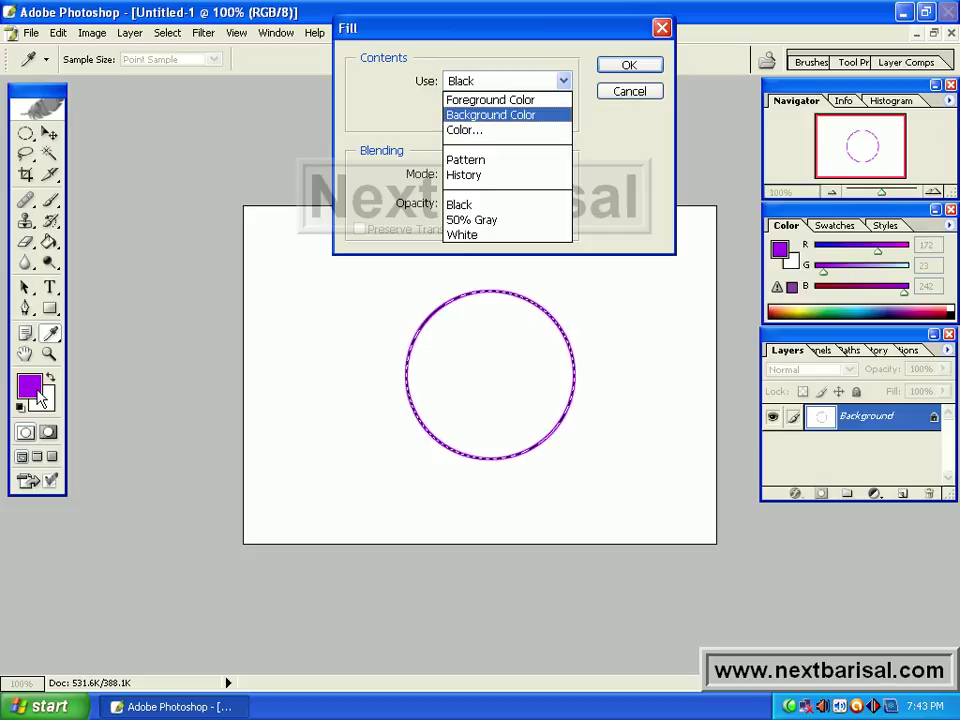
{"action": "left_click", "coordinate": [498, 128]}
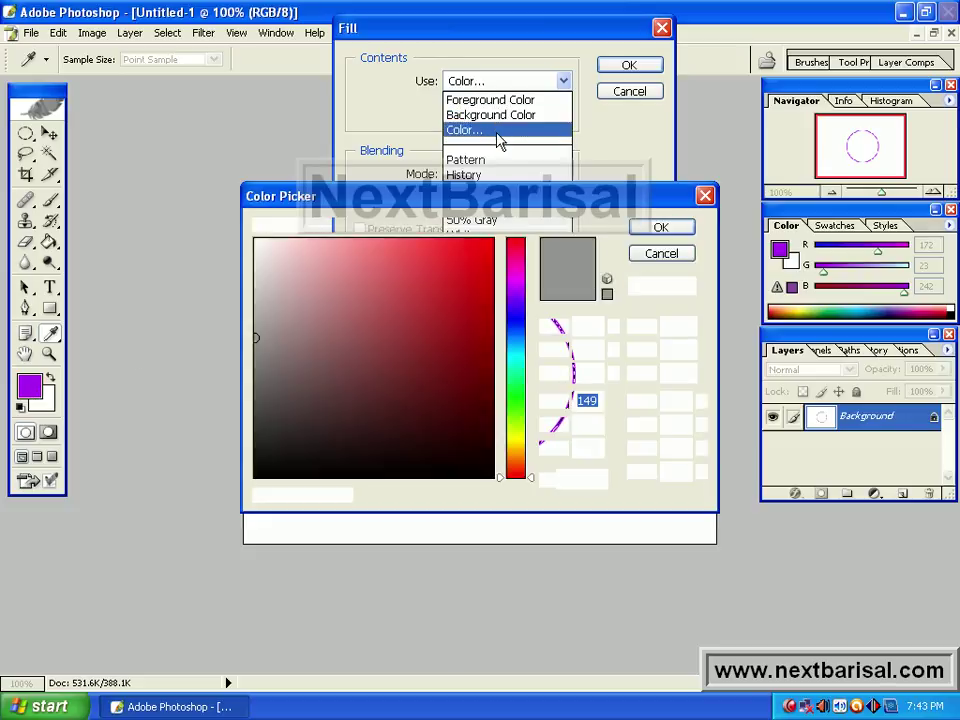
{"action": "left_click", "coordinate": [480, 262]}
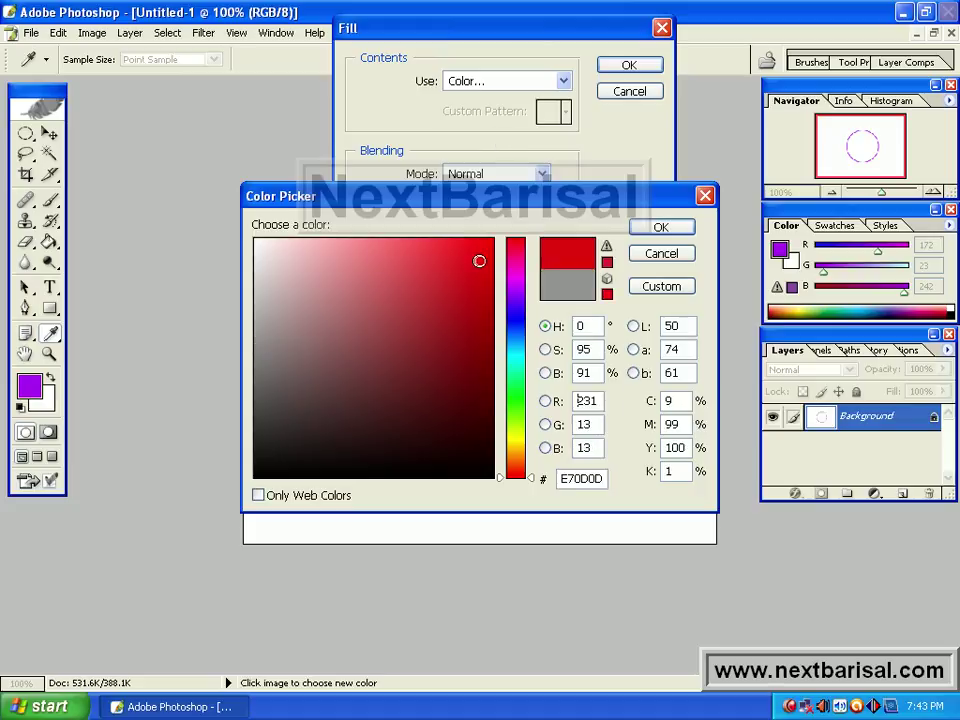
{"action": "left_click", "coordinate": [661, 228]}
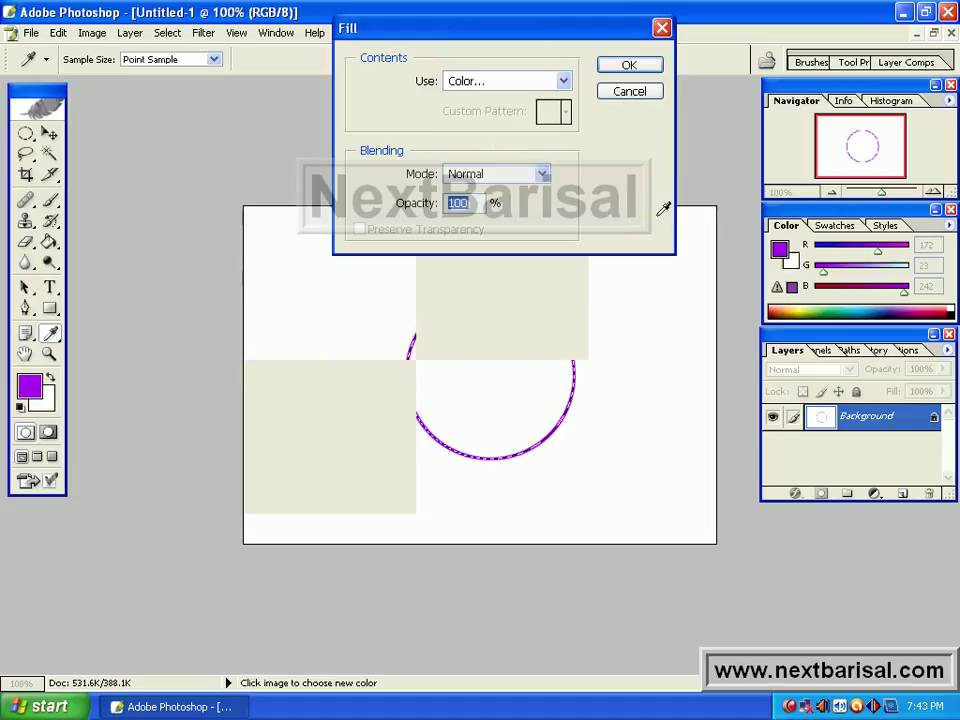
{"action": "left_click", "coordinate": [630, 65]}
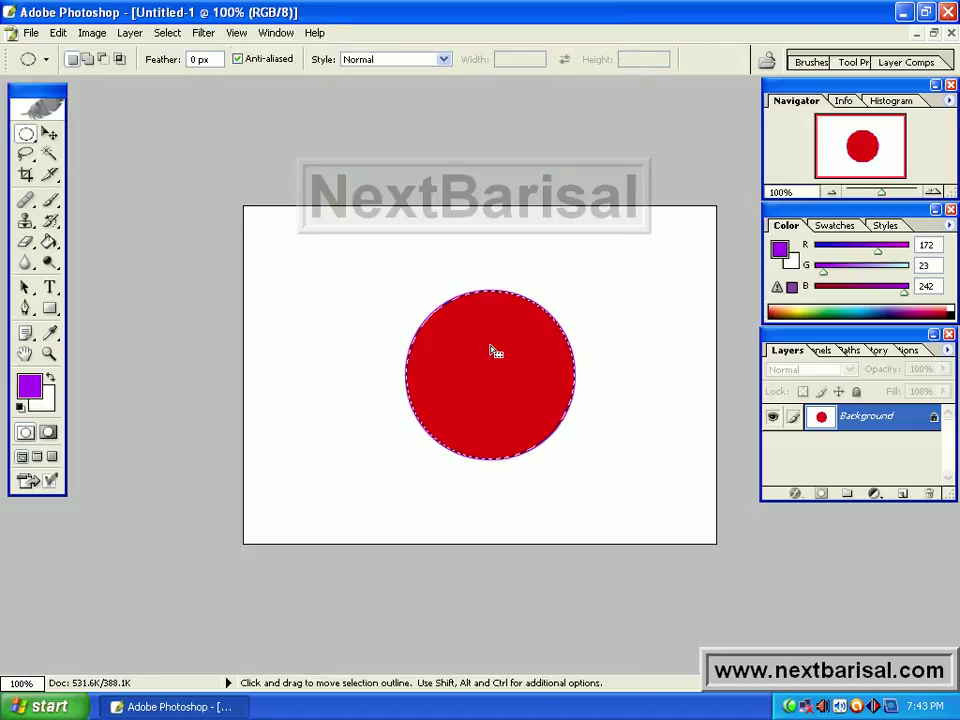
{"action": "right_click", "coordinate": [539, 349]}
{"action": "left_click", "coordinate": [550, 355]}
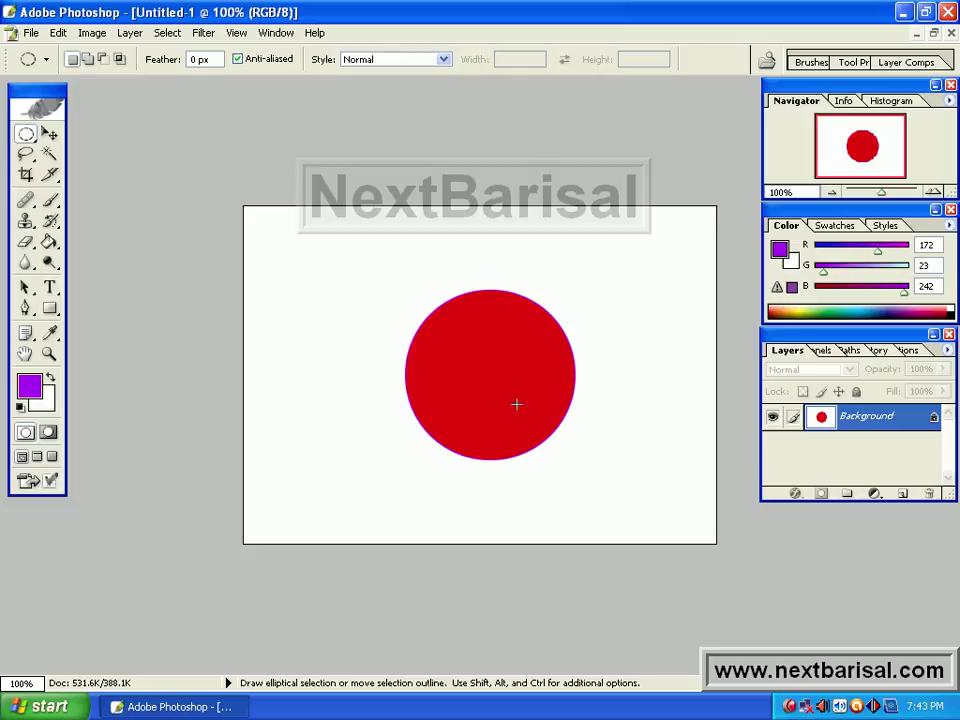
Step: Fill the reselected circle with a very dark teal (hex 01161A), and deselect it
{"action": "right_click", "coordinate": [516, 404]}
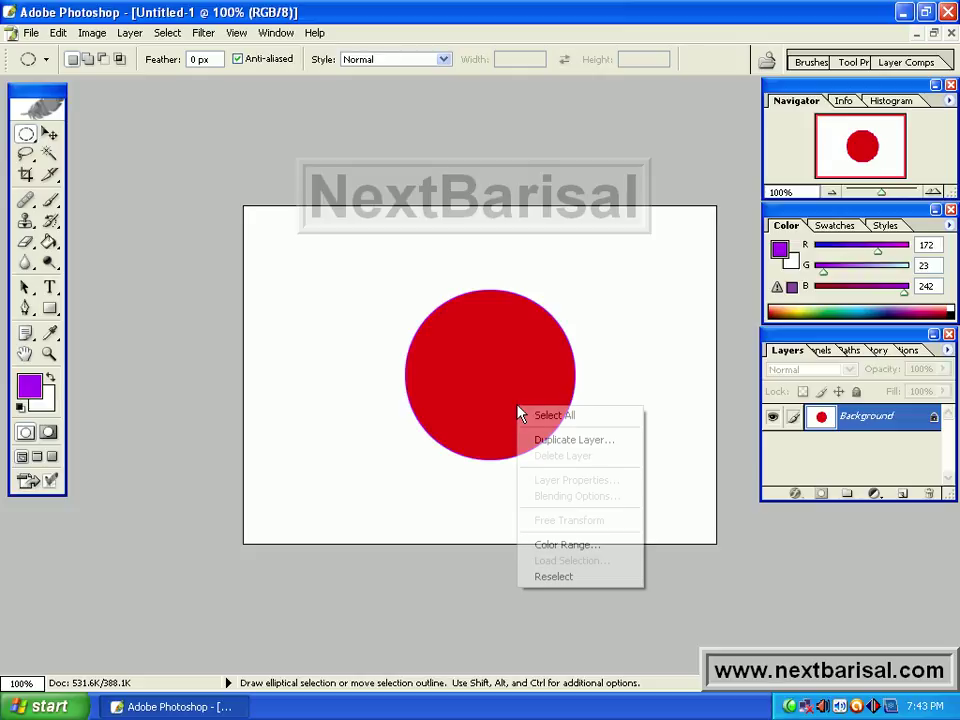
{"action": "left_click", "coordinate": [556, 578]}
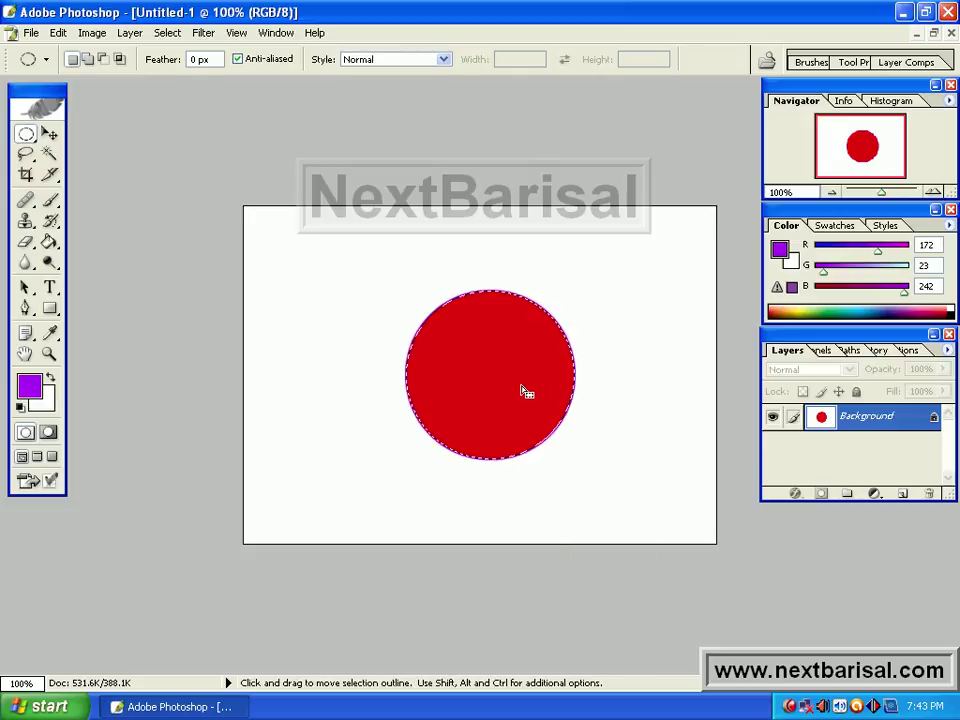
{"action": "right_click", "coordinate": [521, 388]}
{"action": "left_click", "coordinate": [556, 590]}
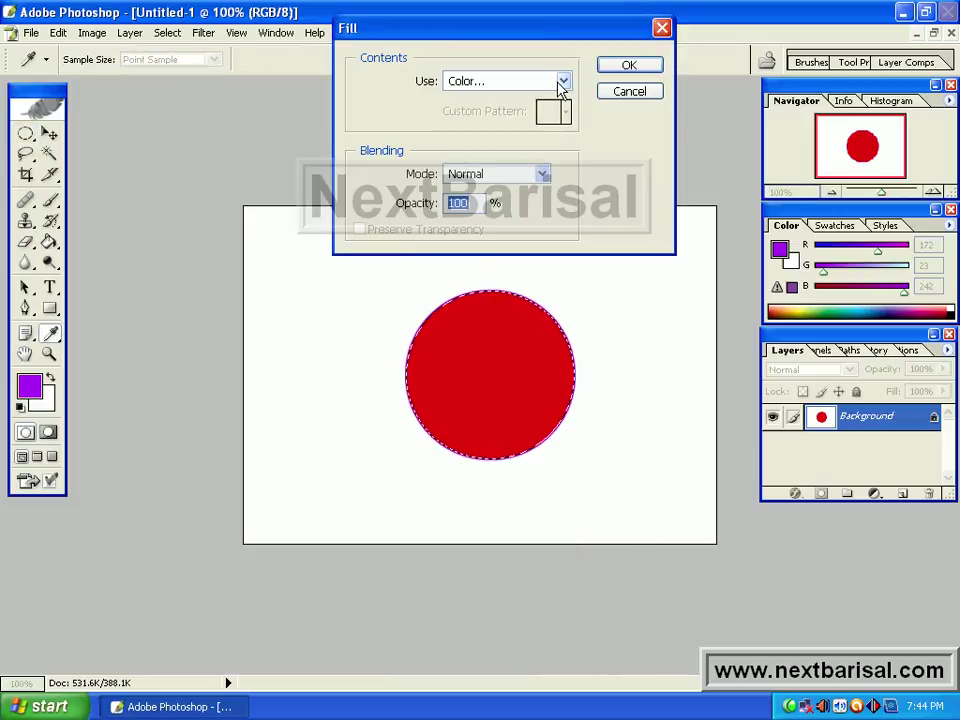
{"action": "left_click", "coordinate": [563, 84]}
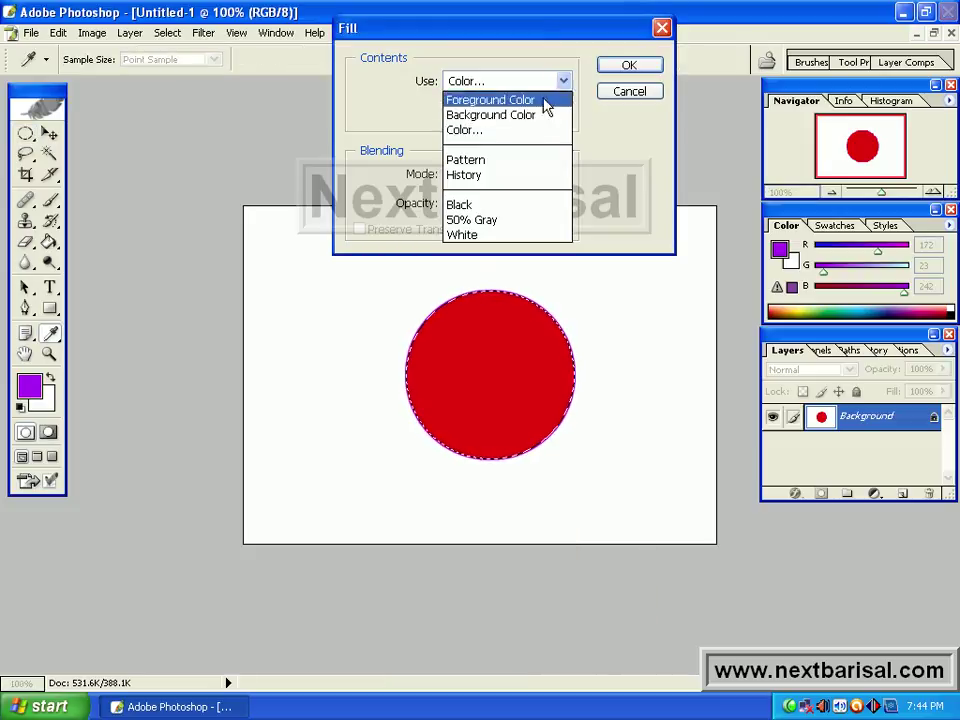
{"action": "left_click", "coordinate": [505, 130]}
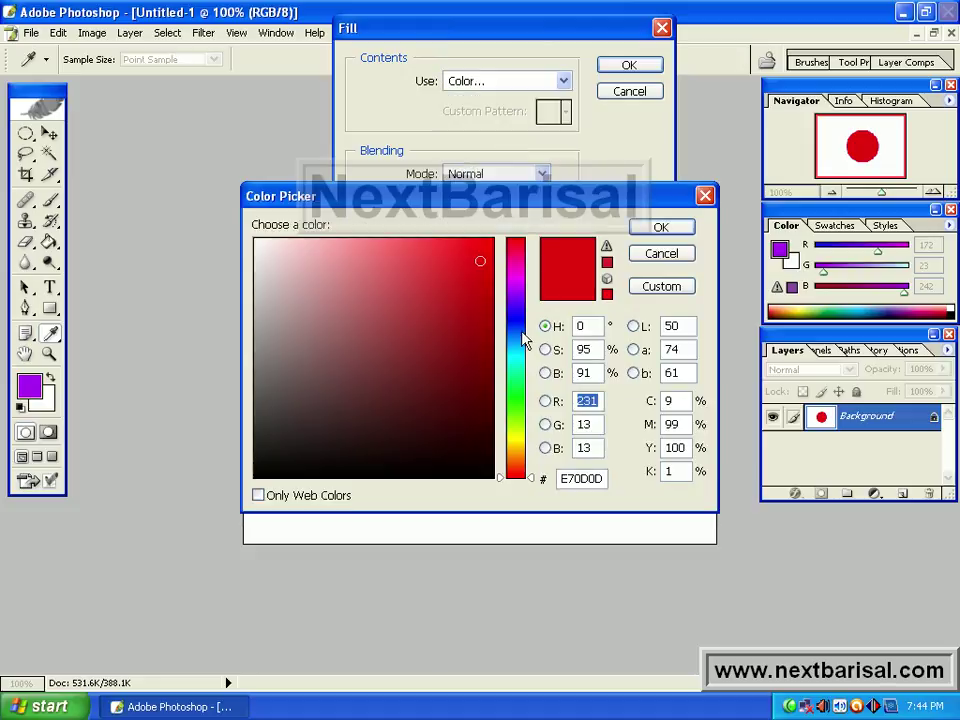
{"action": "left_click", "coordinate": [520, 353]}
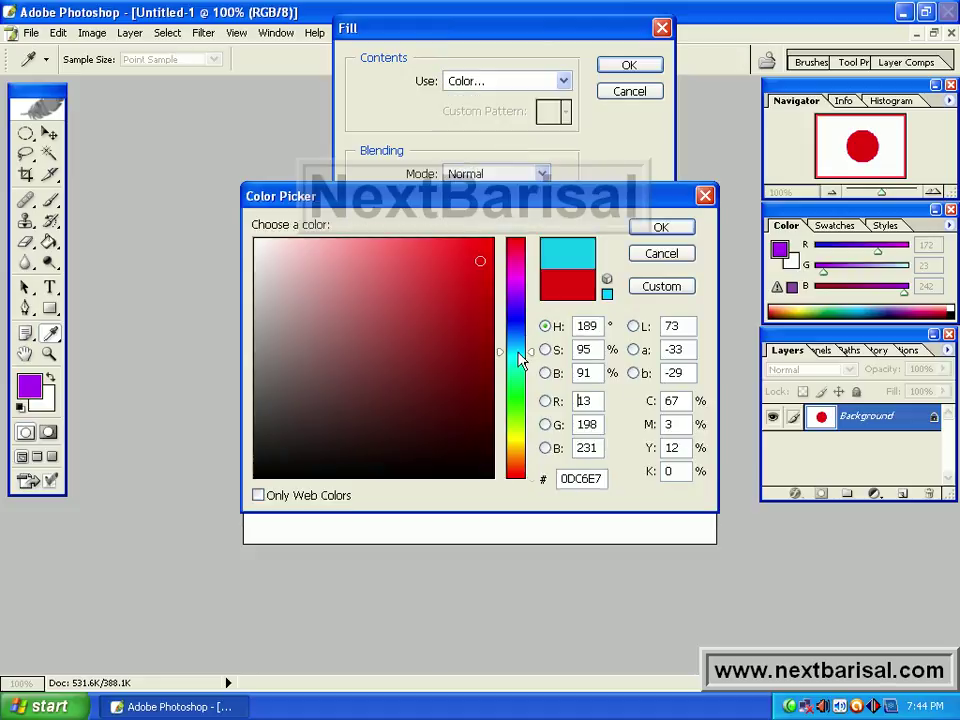
{"action": "left_click", "coordinate": [486, 453]}
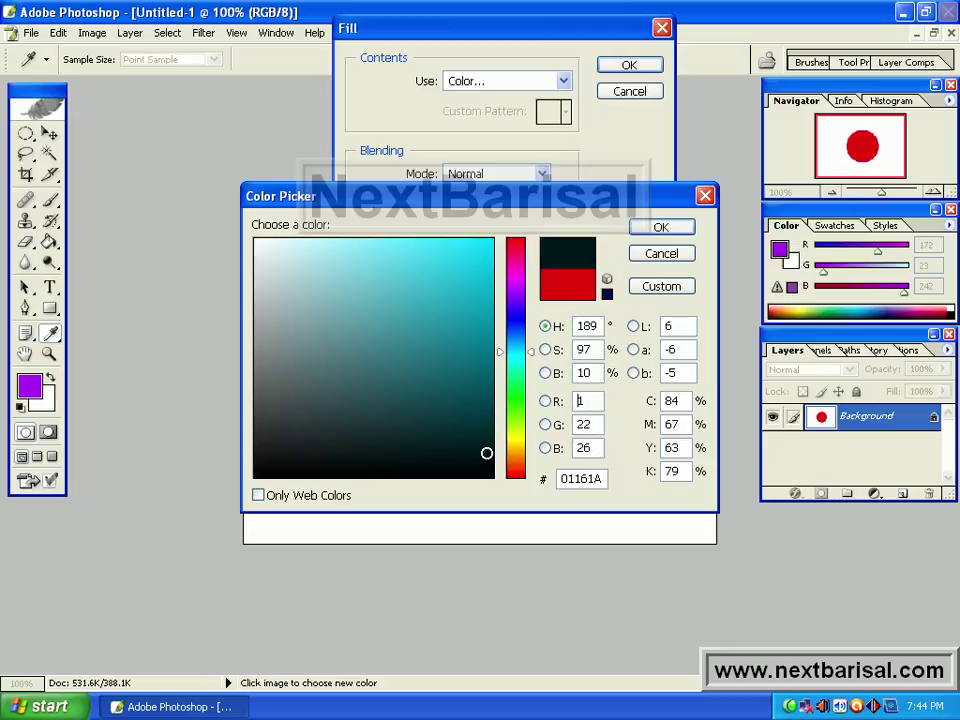
{"action": "left_click", "coordinate": [664, 229]}
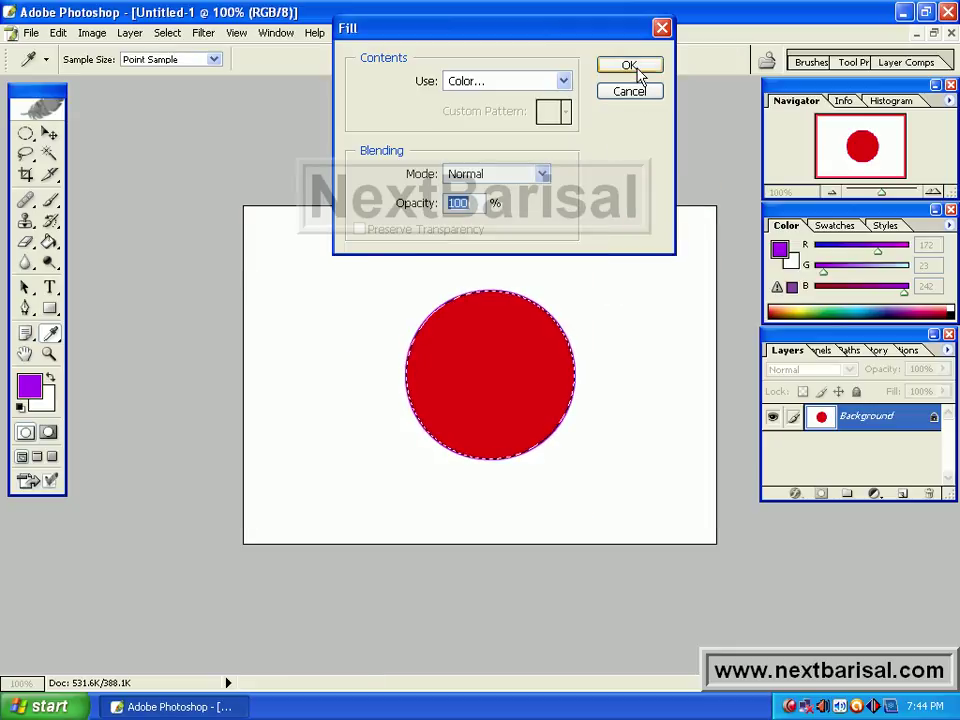
{"action": "key", "text": "m"}
{"action": "left_click", "coordinate": [632, 67]}
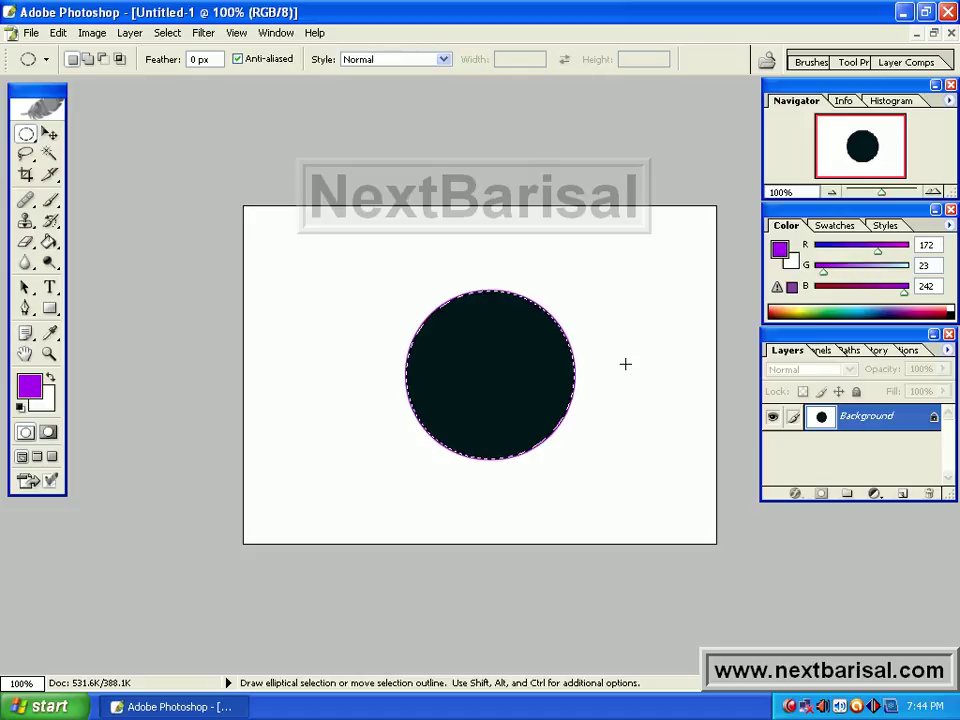
{"action": "right_click", "coordinate": [513, 389]}
{"action": "left_click", "coordinate": [540, 397]}
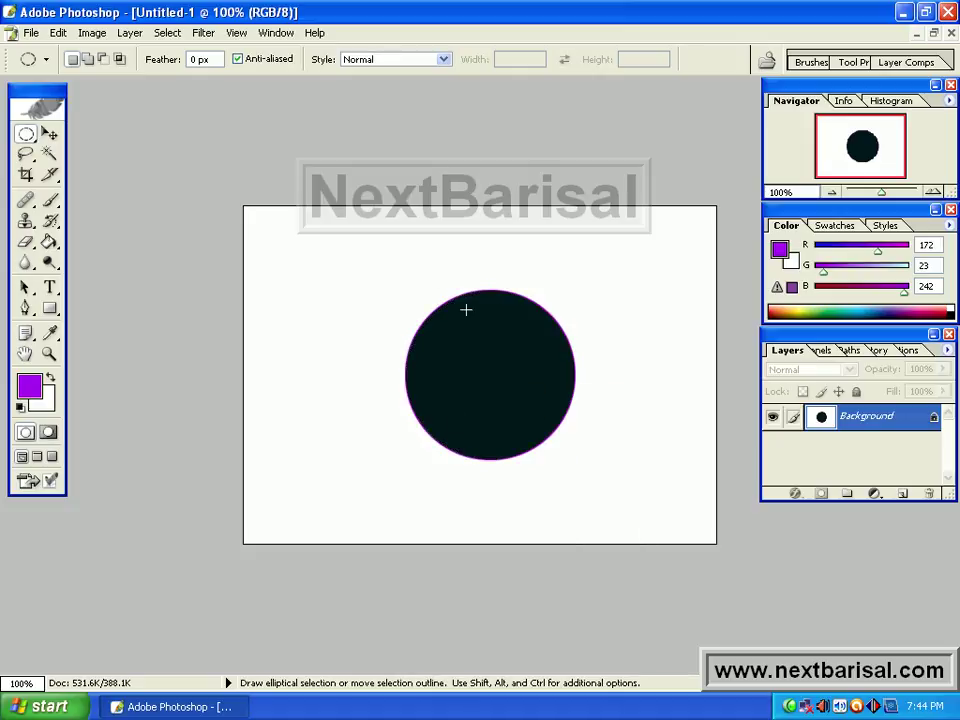
Step: Stroke the reselected circle with a 3 px purple line outside its edge, and deselect it
{"action": "right_click", "coordinate": [485, 375]}
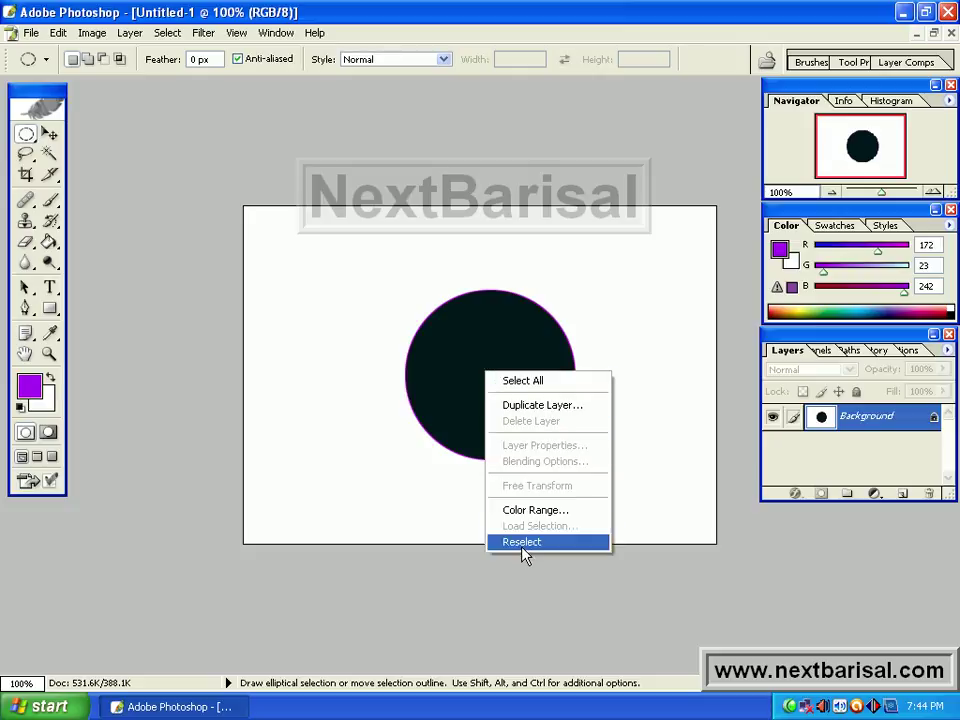
{"action": "left_click", "coordinate": [522, 542]}
{"action": "right_click", "coordinate": [521, 428]}
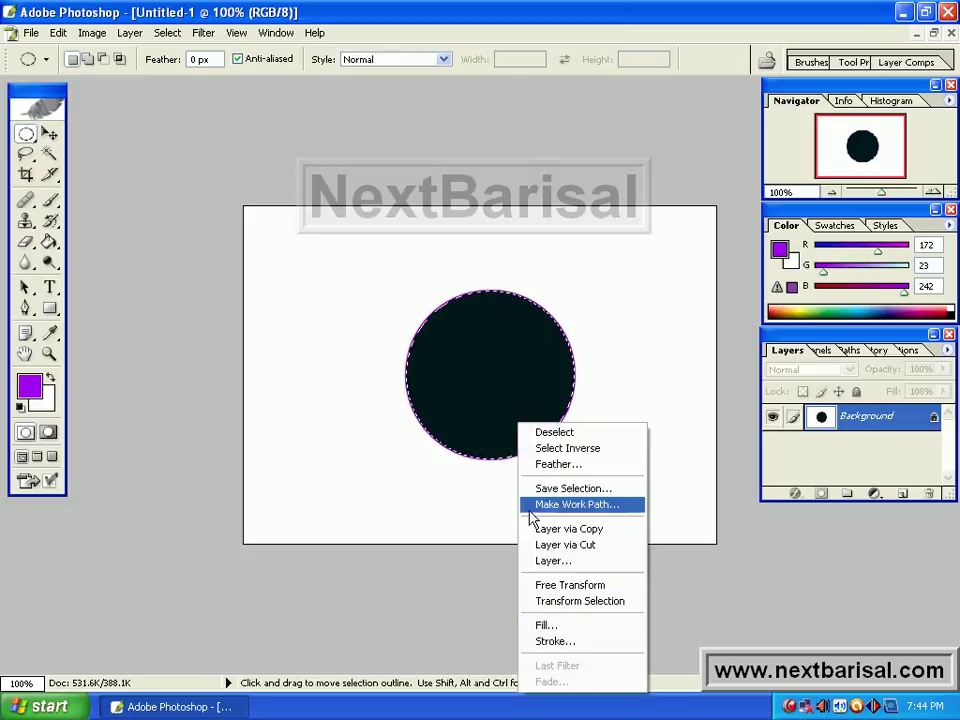
{"action": "left_click", "coordinate": [555, 640]}
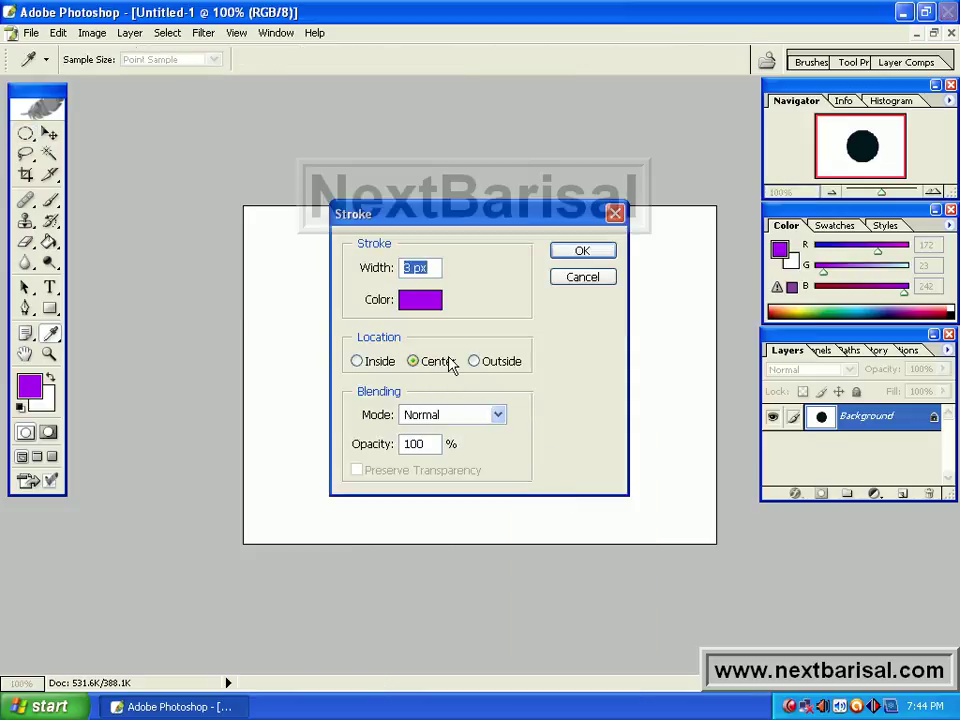
{"action": "left_click", "coordinate": [578, 251]}
{"action": "key", "text": "m"}
{"action": "right_click", "coordinate": [588, 320]}
{"action": "left_click", "coordinate": [608, 336]}
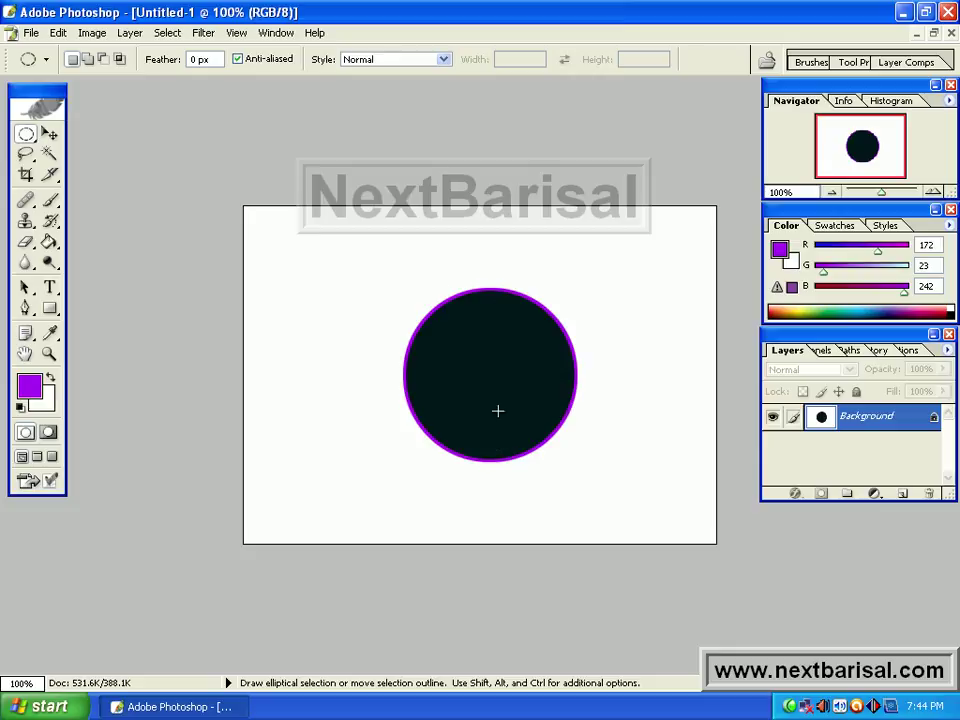
Step: Reselect the circle and fill it with the black-and-white checkered custom pattern at 100% opacity
{"action": "right_click", "coordinate": [486, 378]}
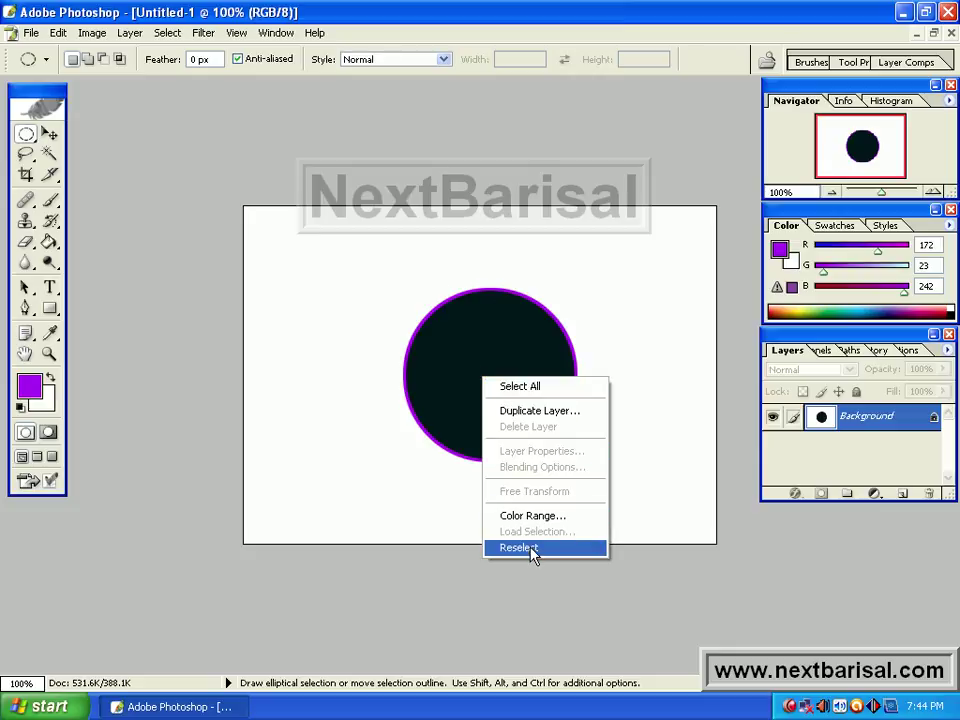
{"action": "left_click", "coordinate": [528, 547]}
{"action": "right_click", "coordinate": [499, 396]}
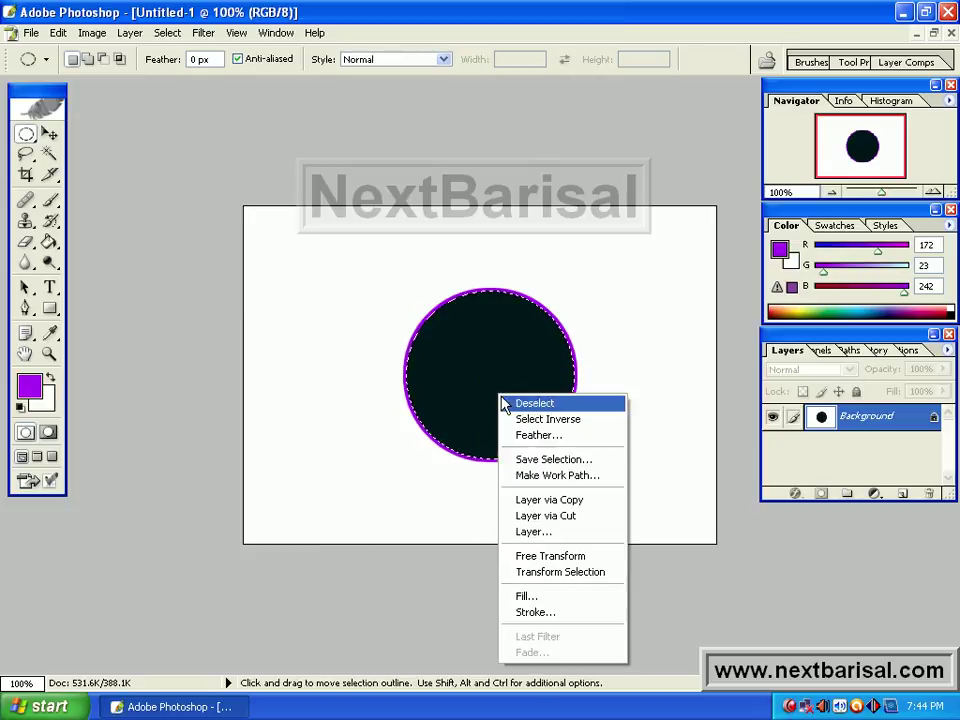
{"action": "left_click", "coordinate": [548, 598]}
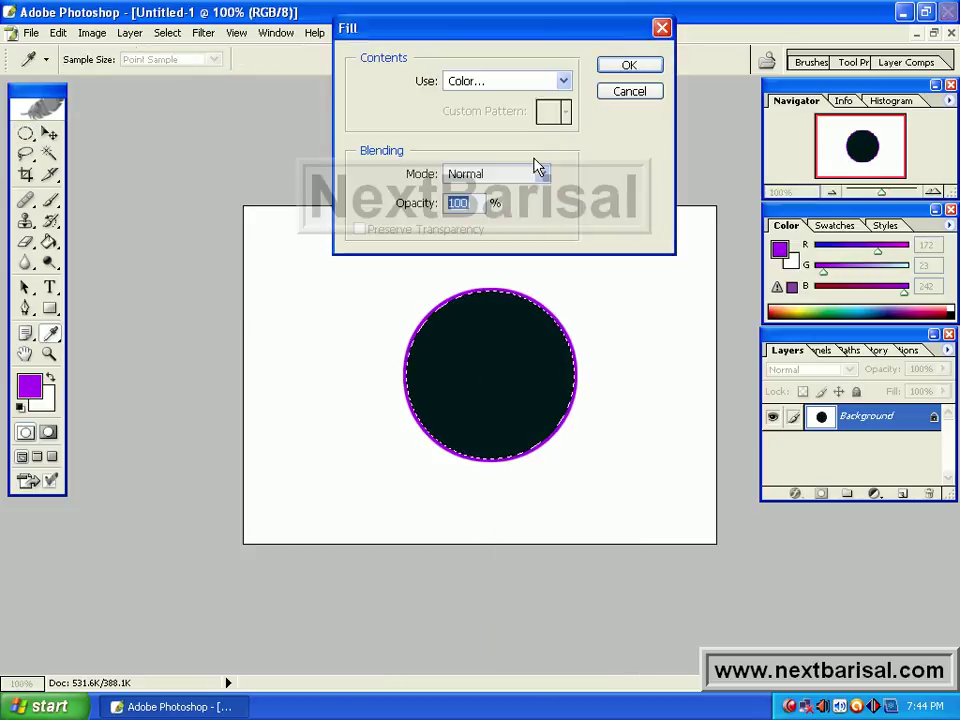
{"action": "left_click", "coordinate": [564, 83]}
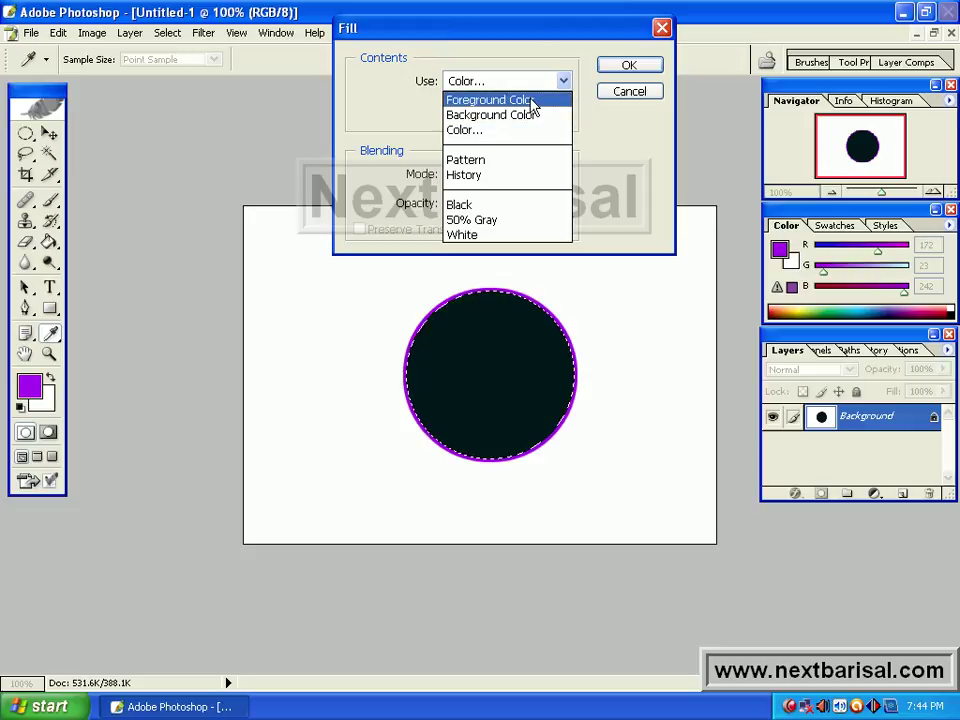
{"action": "left_click", "coordinate": [503, 165]}
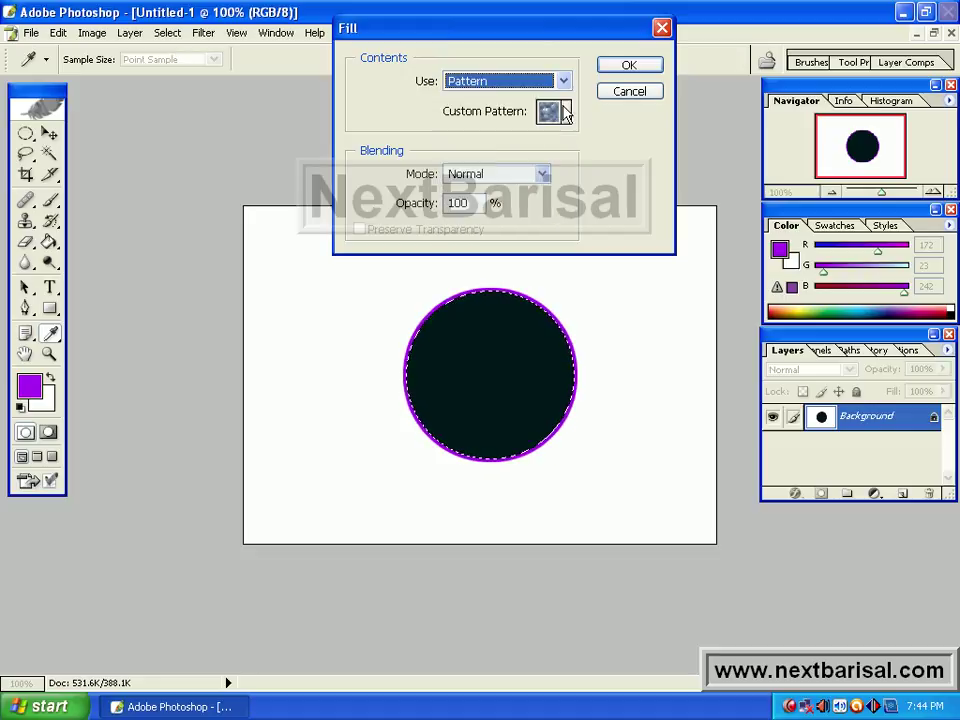
{"action": "left_click", "coordinate": [567, 115]}
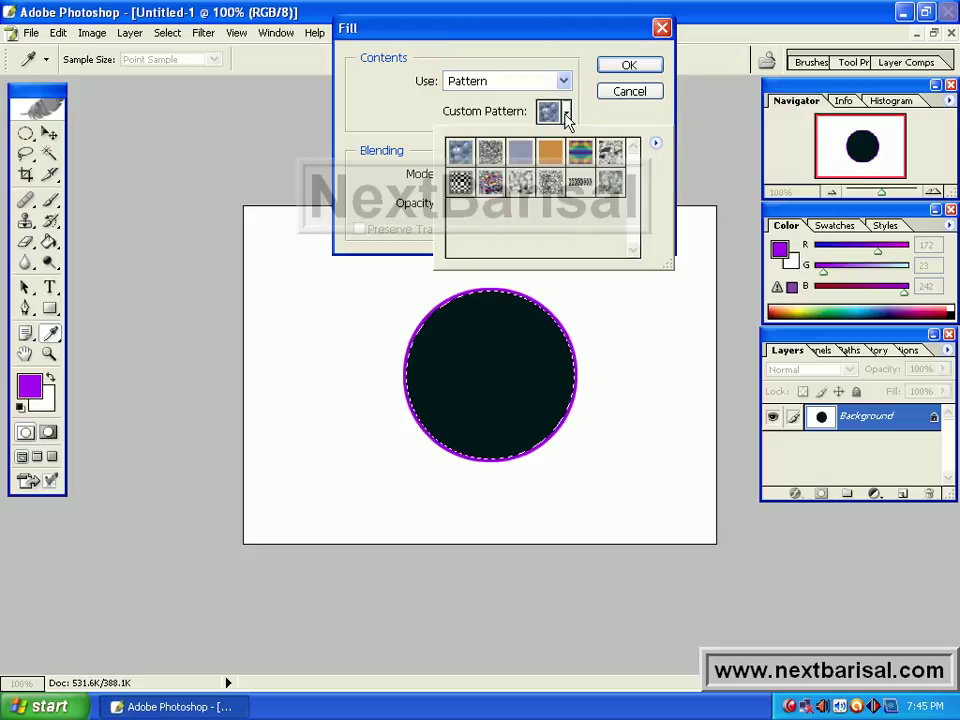
{"action": "left_click_drag", "start_coordinate": [574, 39], "coordinate": [226, 32]}
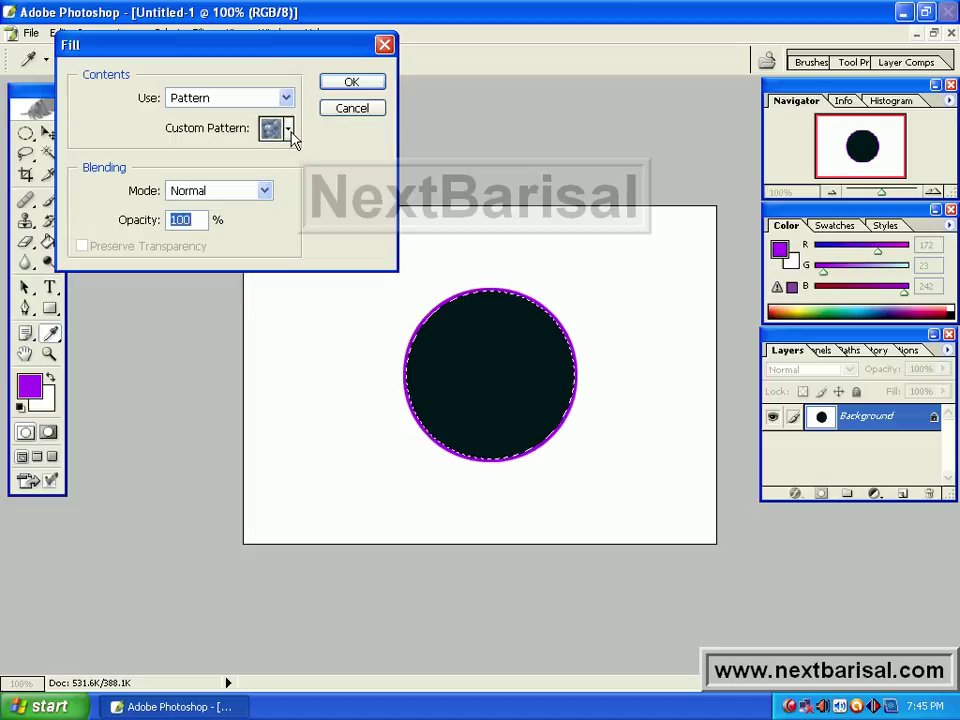
{"action": "left_click", "coordinate": [288, 129]}
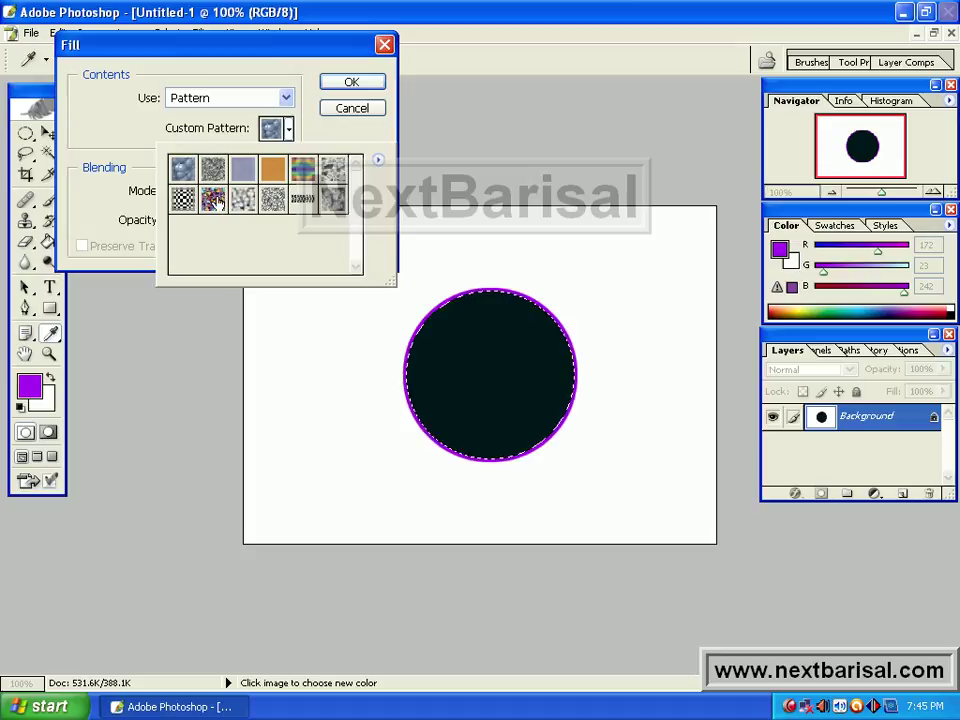
{"action": "left_click", "coordinate": [183, 203]}
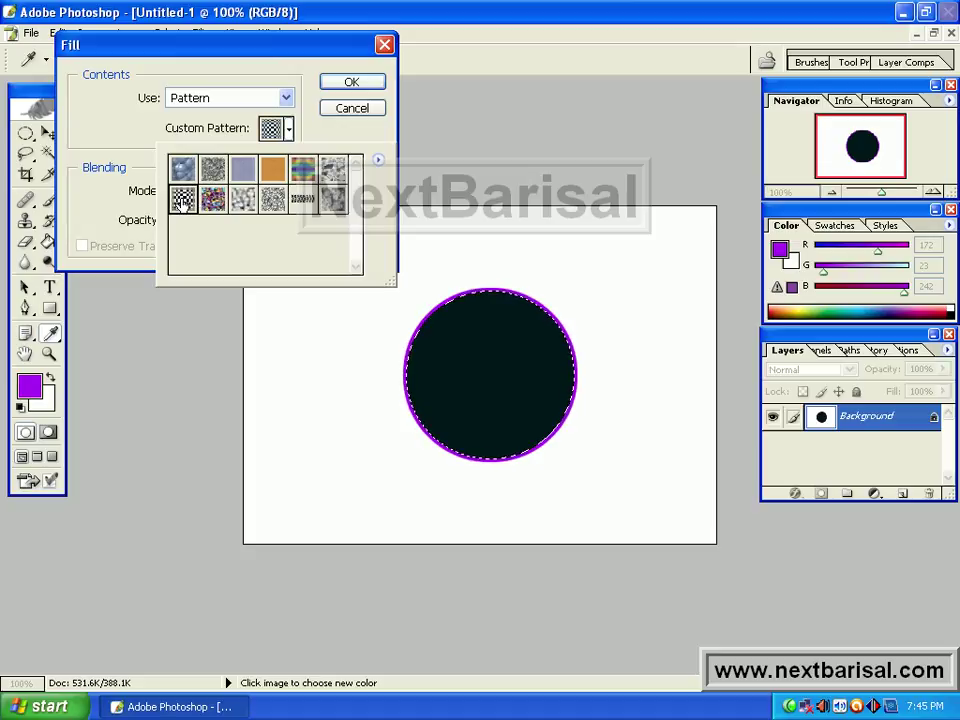
{"action": "left_click", "coordinate": [352, 85]}
{"action": "left_click", "coordinate": [352, 84]}
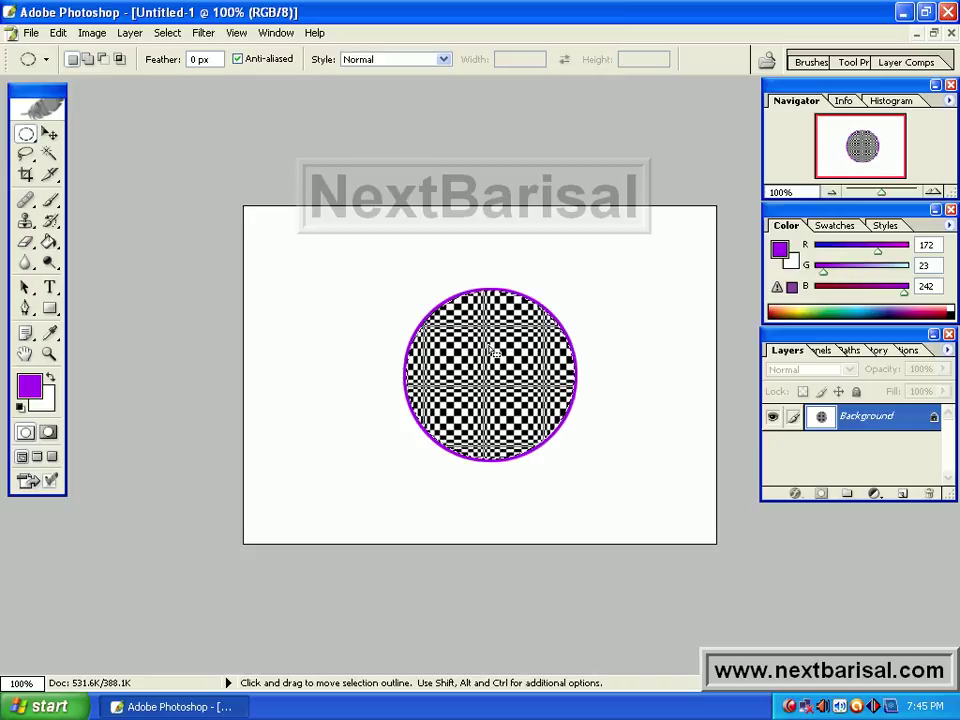
Step: Fill the selected circle with the multicoloured swirl custom pattern in Normal mode at 100% opacity
{"action": "right_click", "coordinate": [494, 352]}
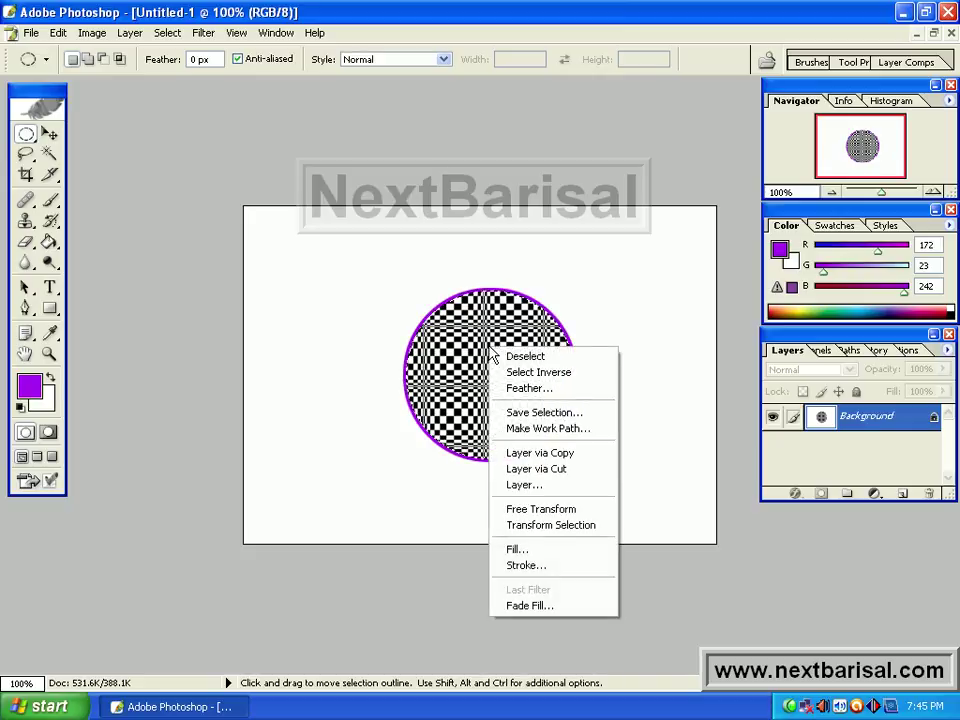
{"action": "left_click", "coordinate": [530, 552]}
{"action": "left_click", "coordinate": [285, 98]}
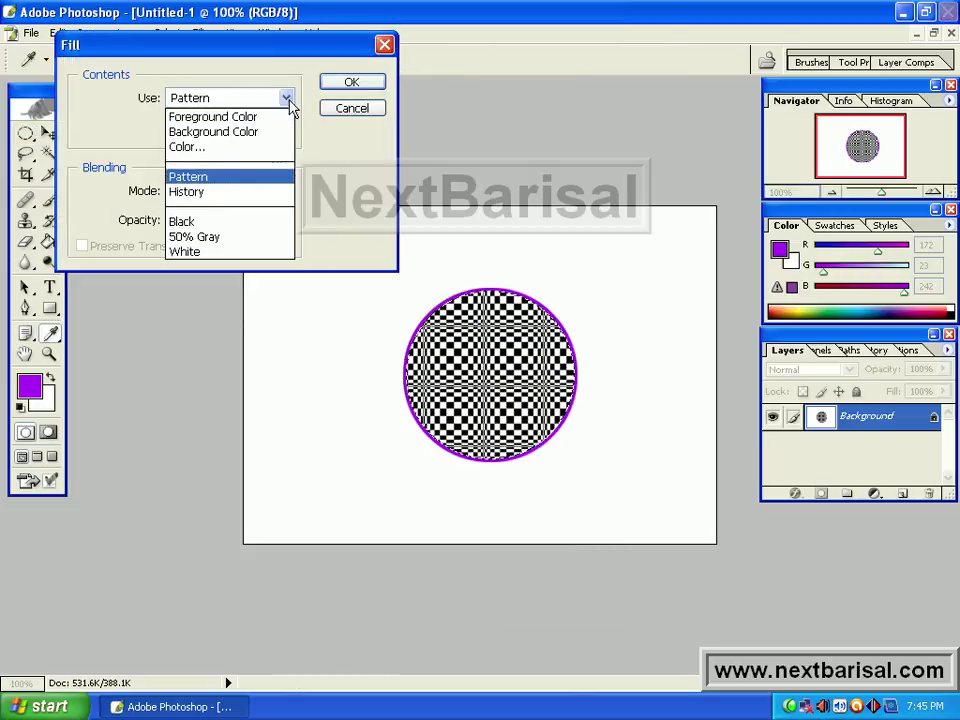
{"action": "left_click", "coordinate": [232, 184]}
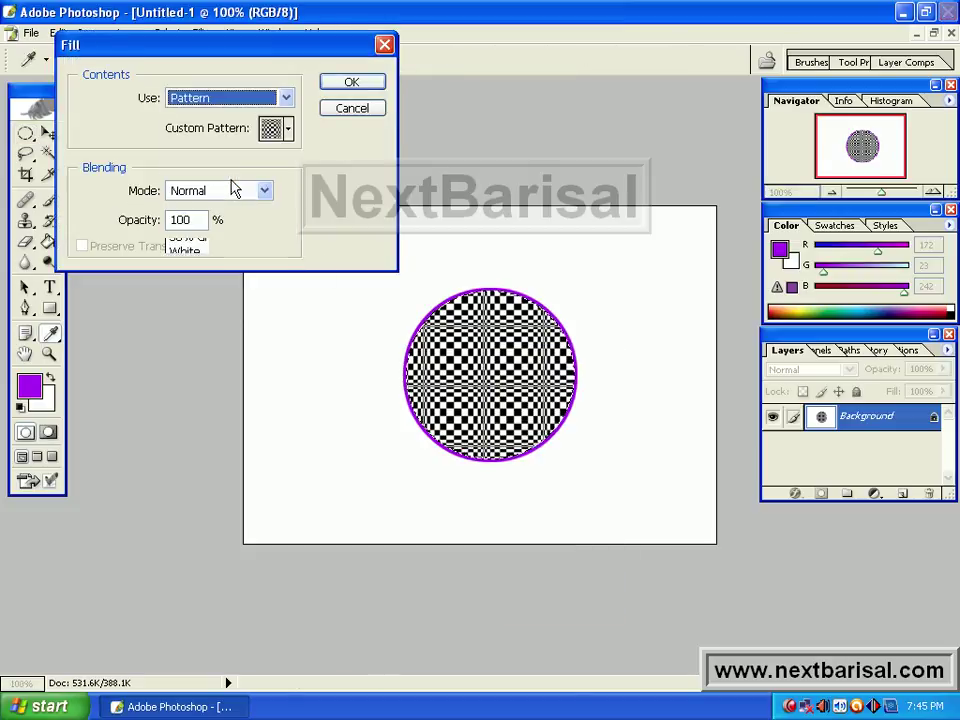
{"action": "left_click", "coordinate": [288, 130]}
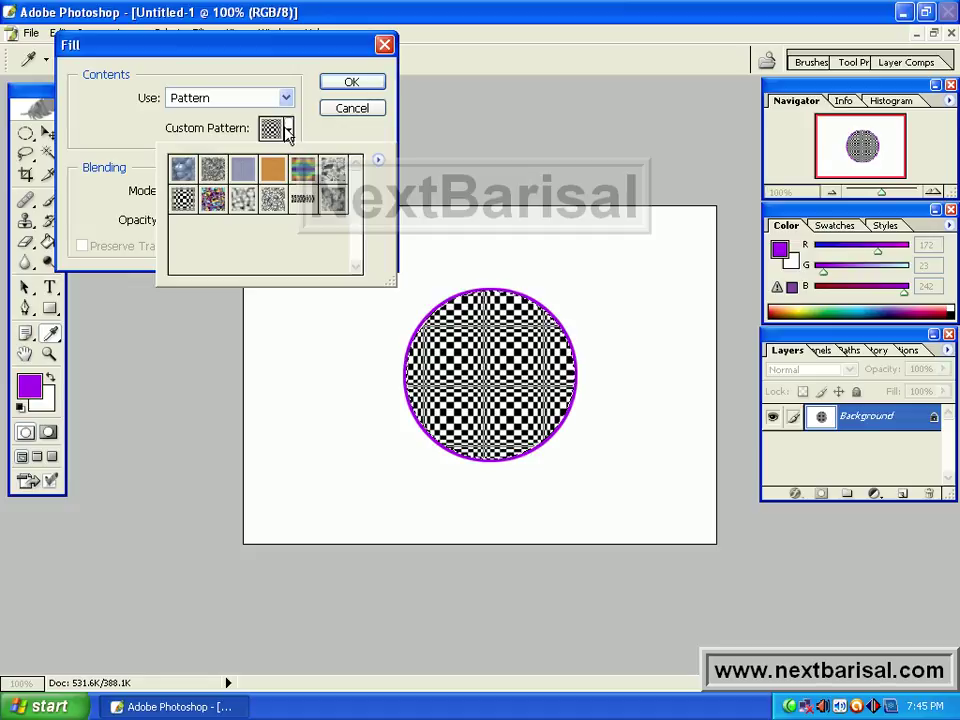
{"action": "left_click", "coordinate": [213, 201]}
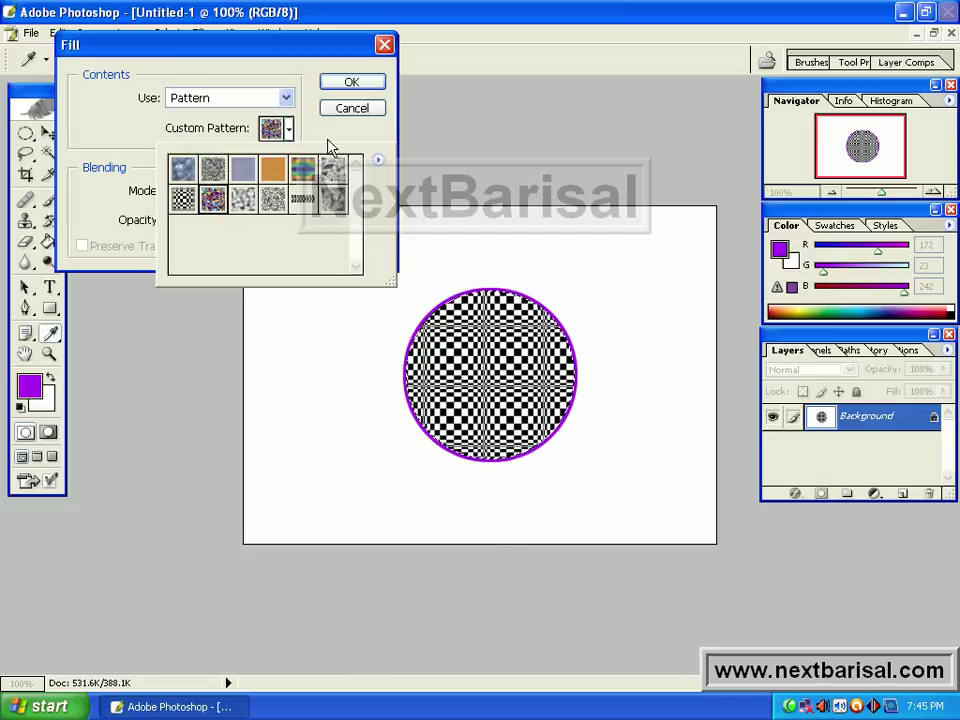
{"action": "left_click", "coordinate": [354, 84]}
{"action": "left_click", "coordinate": [356, 83]}
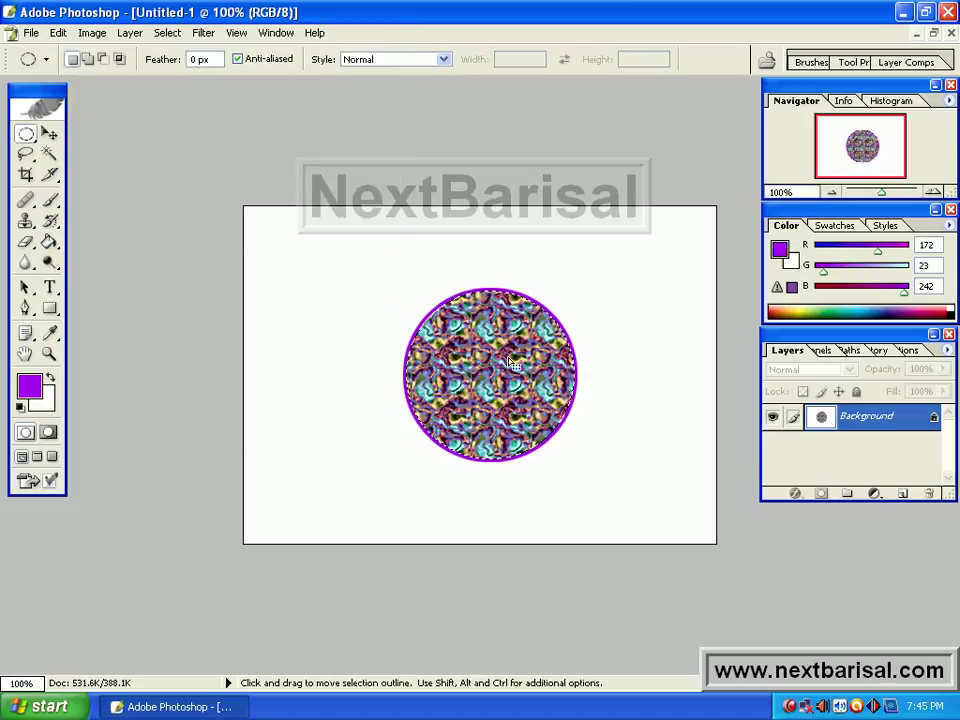
Step: Fill the selected circle with 50% Gray in Normal mode at 100% opacity
{"action": "right_click", "coordinate": [504, 366]}
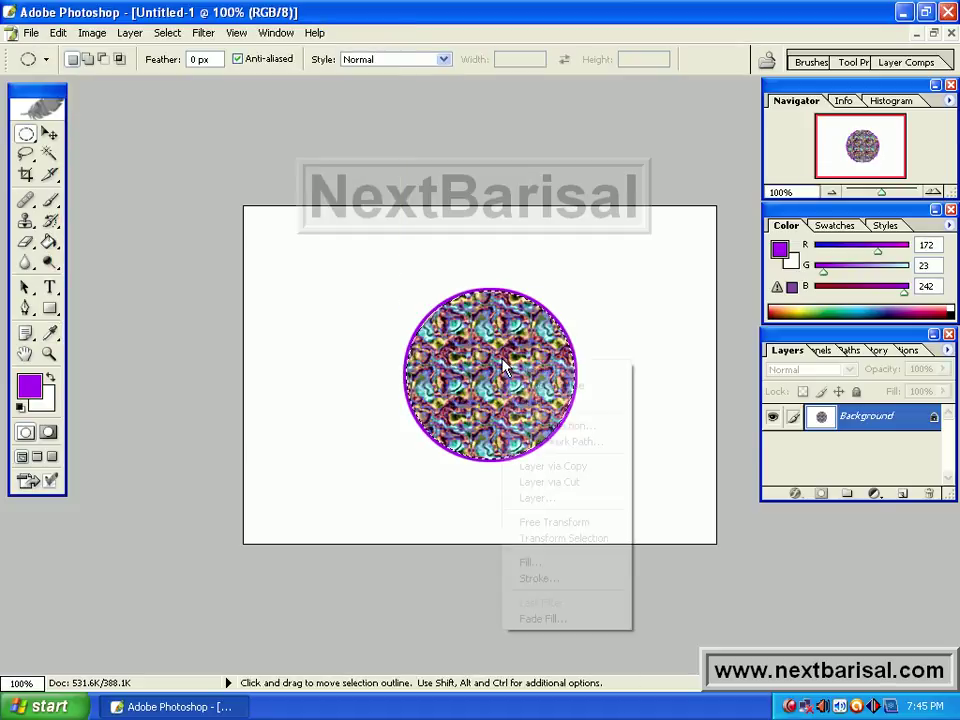
{"action": "left_click", "coordinate": [572, 566]}
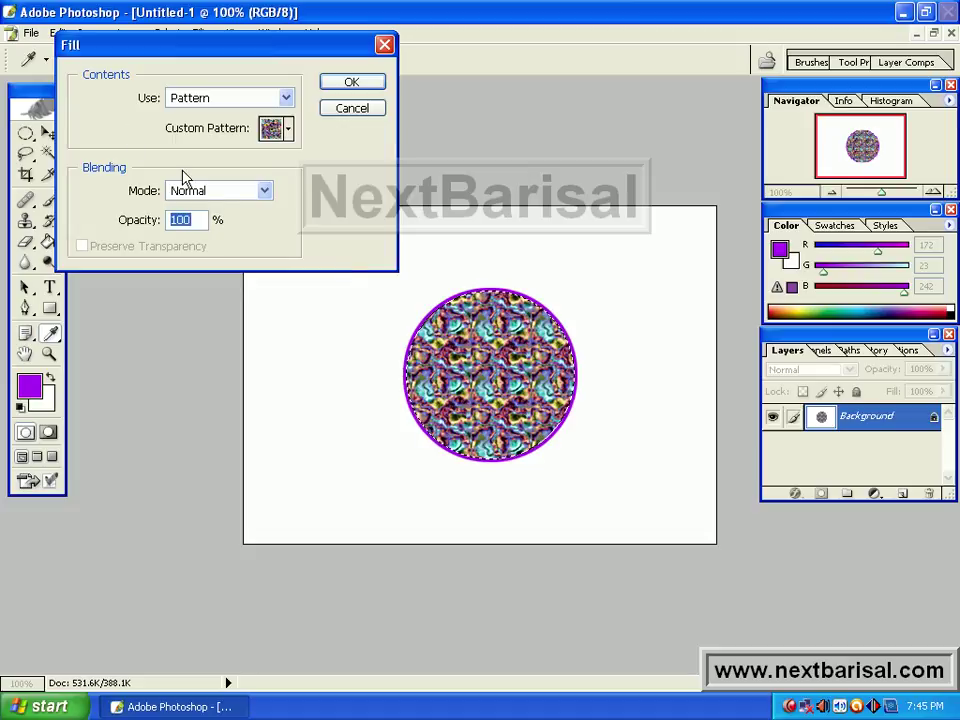
{"action": "left_click", "coordinate": [285, 98]}
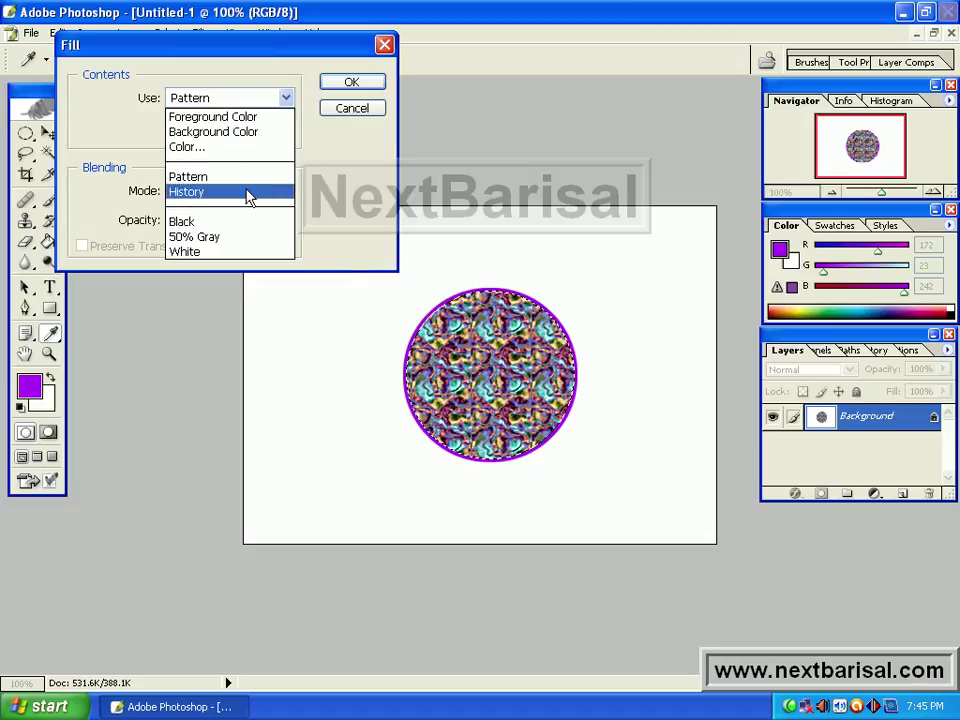
{"action": "left_click", "coordinate": [229, 237]}
{"action": "left_click", "coordinate": [352, 83]}
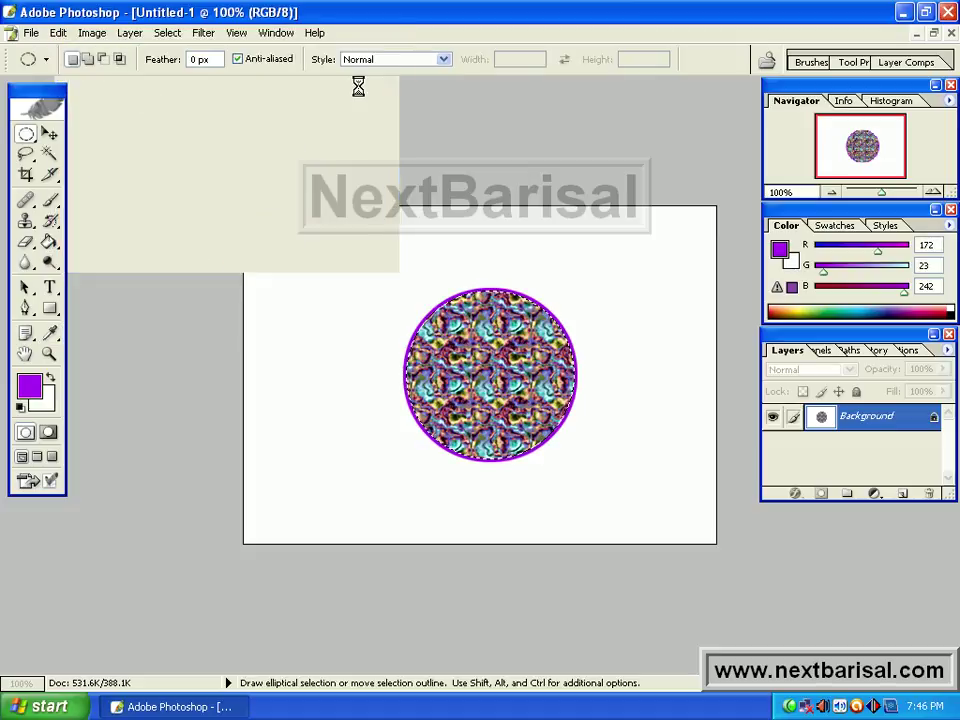
Step: Fade the gray fill to 50% opacity in Normal mode, keeping the Fade dialog clear of the circle
{"action": "right_click", "coordinate": [470, 371]}
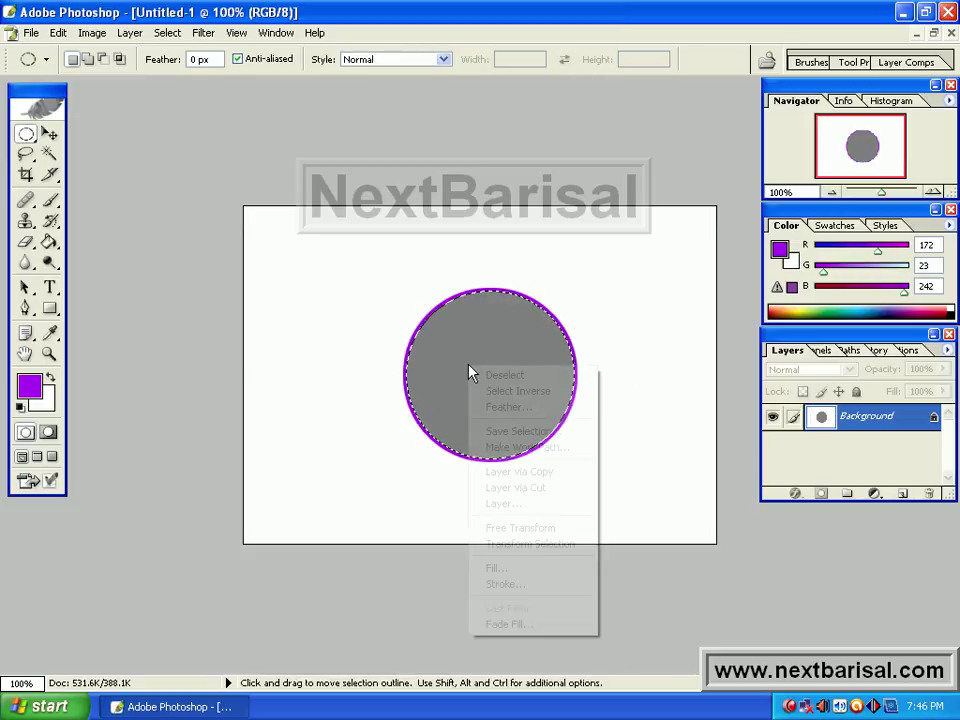
{"action": "left_click", "coordinate": [508, 624]}
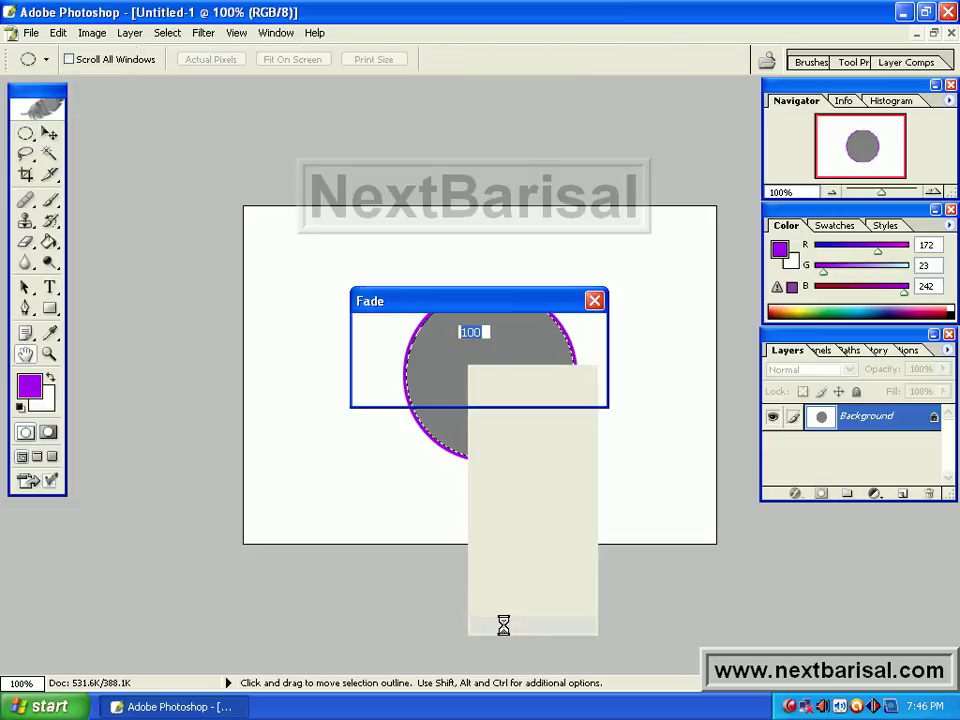
{"action": "left_click_drag", "start_coordinate": [445, 311], "coordinate": [493, 60]}
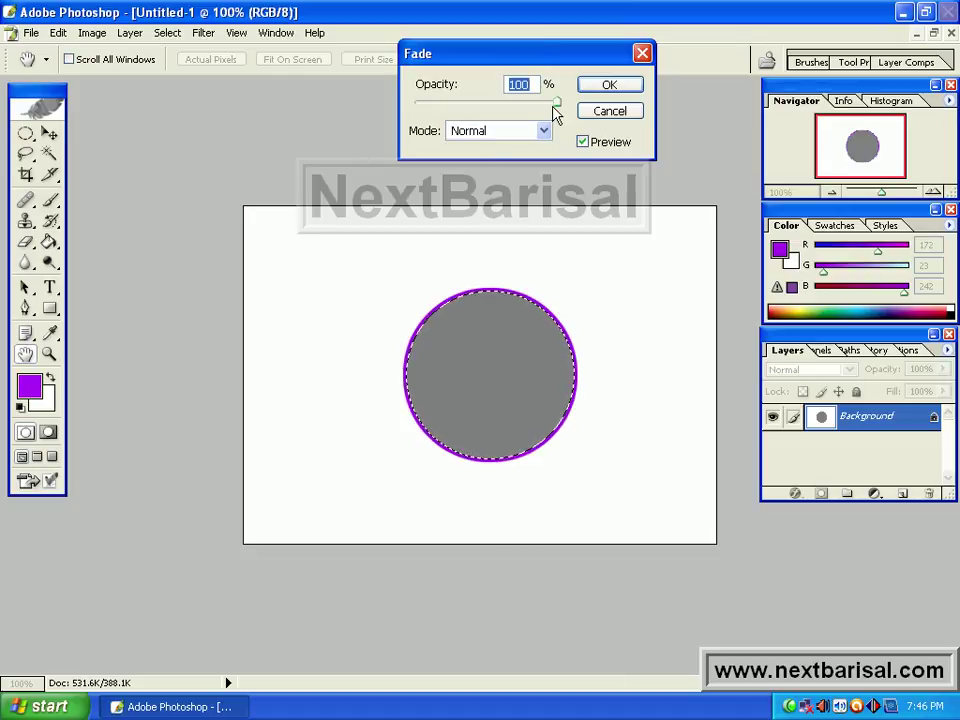
{"action": "left_click_drag", "start_coordinate": [555, 109], "coordinate": [482, 112]}
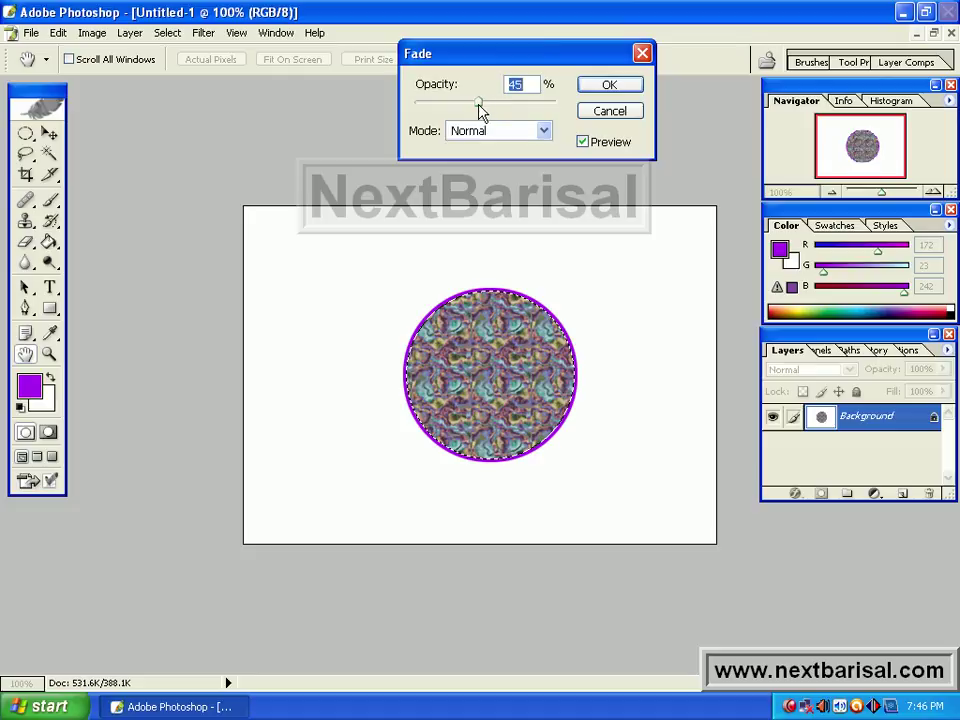
{"action": "left_click_drag", "start_coordinate": [481, 112], "coordinate": [510, 108]}
{"action": "left_click_drag", "start_coordinate": [497, 108], "coordinate": [490, 108]}
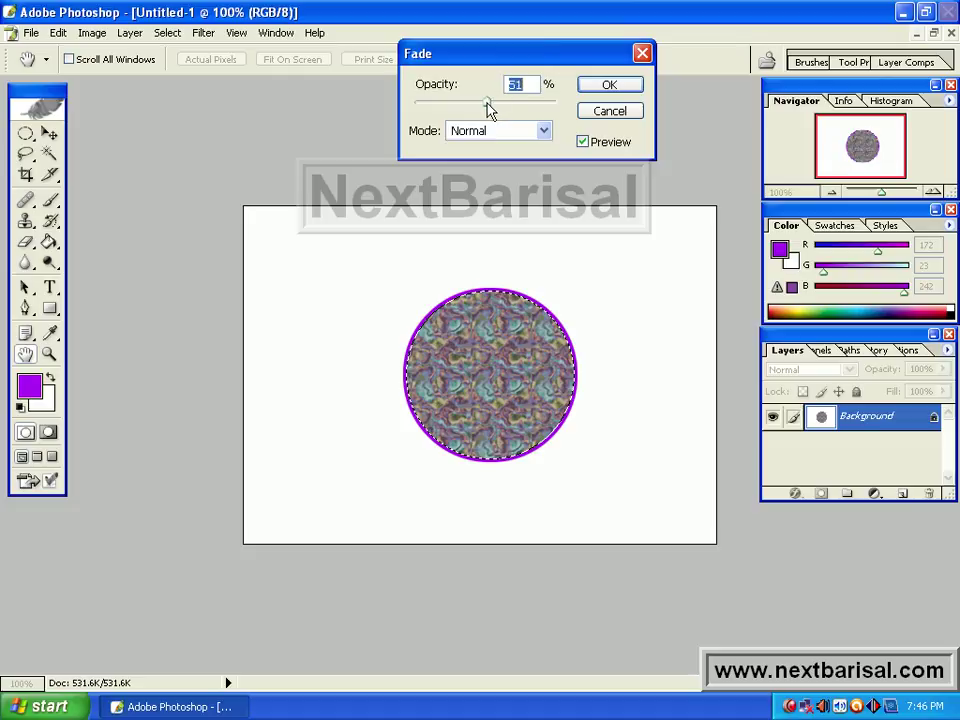
{"action": "left_click_drag", "start_coordinate": [490, 108], "coordinate": [493, 108]}
{"action": "type", "text": "50"}
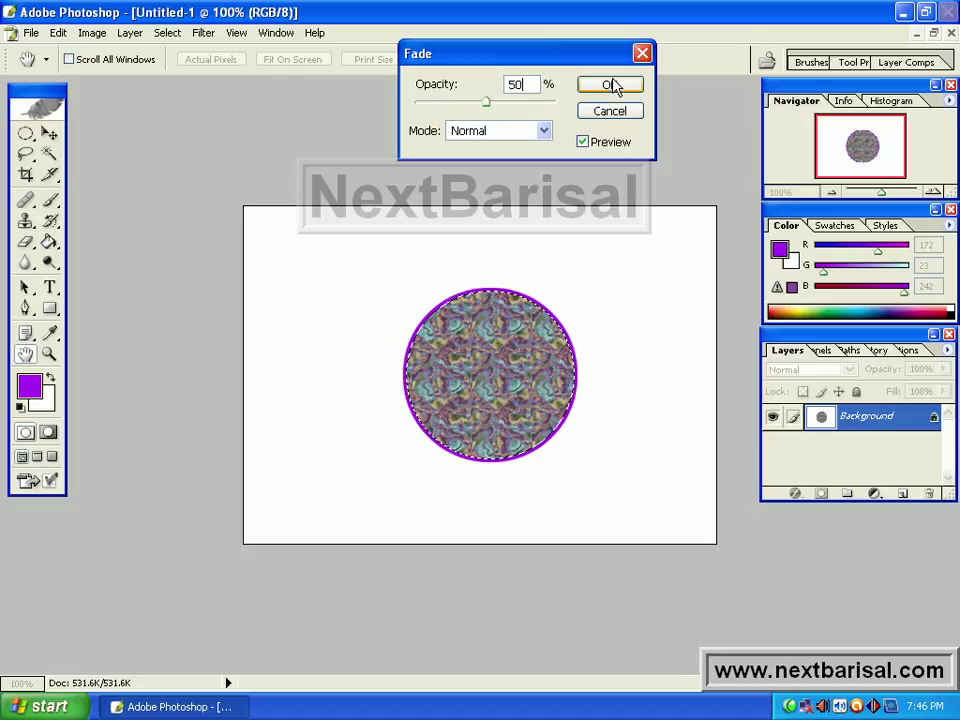
{"action": "left_click", "coordinate": [612, 86]}
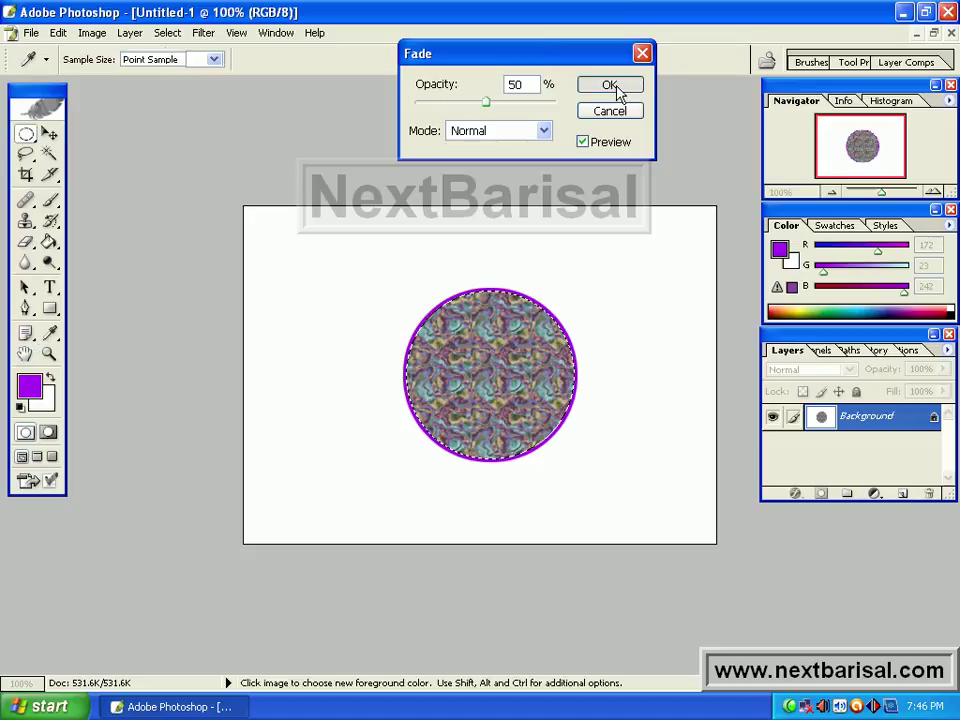
Step: Fade the circle's fill again with 52% opacity and preview the Color Burn mode
{"action": "right_click", "coordinate": [487, 332]}
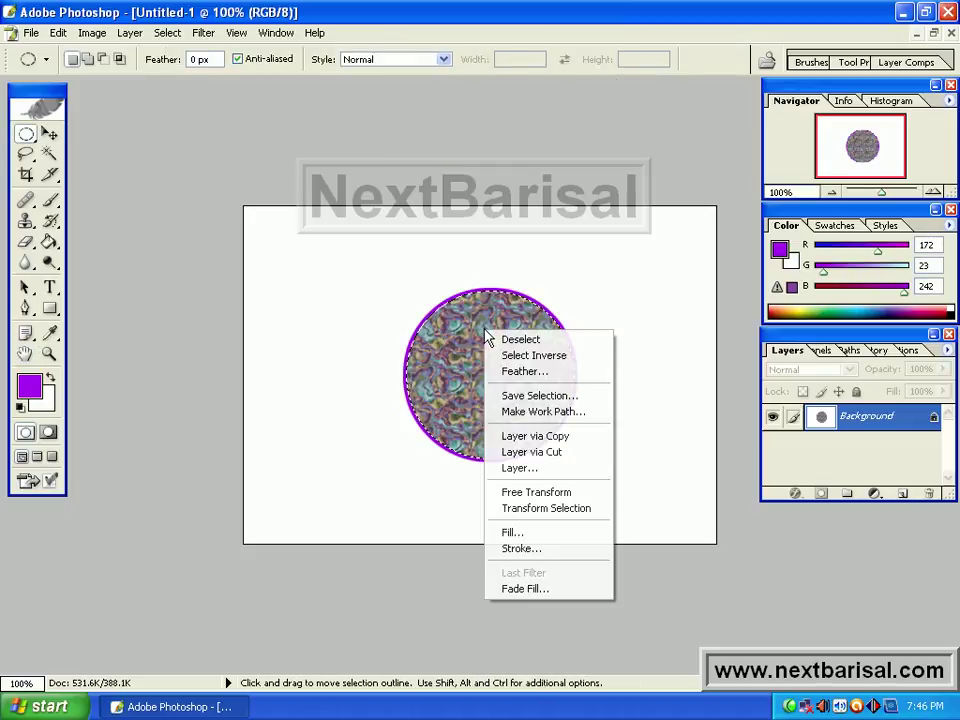
{"action": "left_click", "coordinate": [525, 590]}
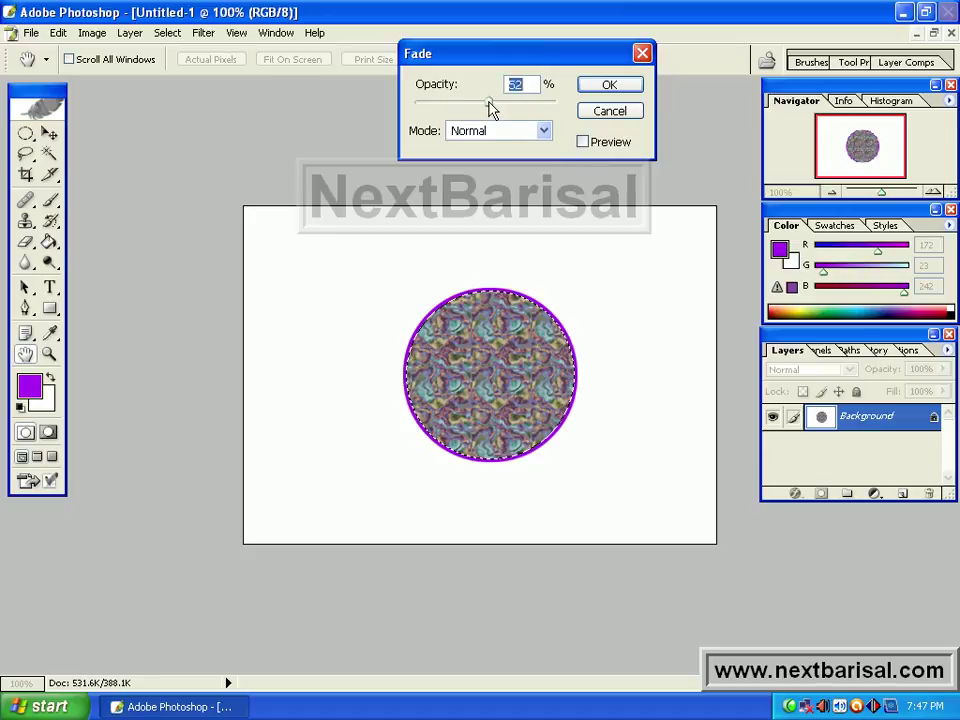
{"action": "left_click", "coordinate": [544, 133]}
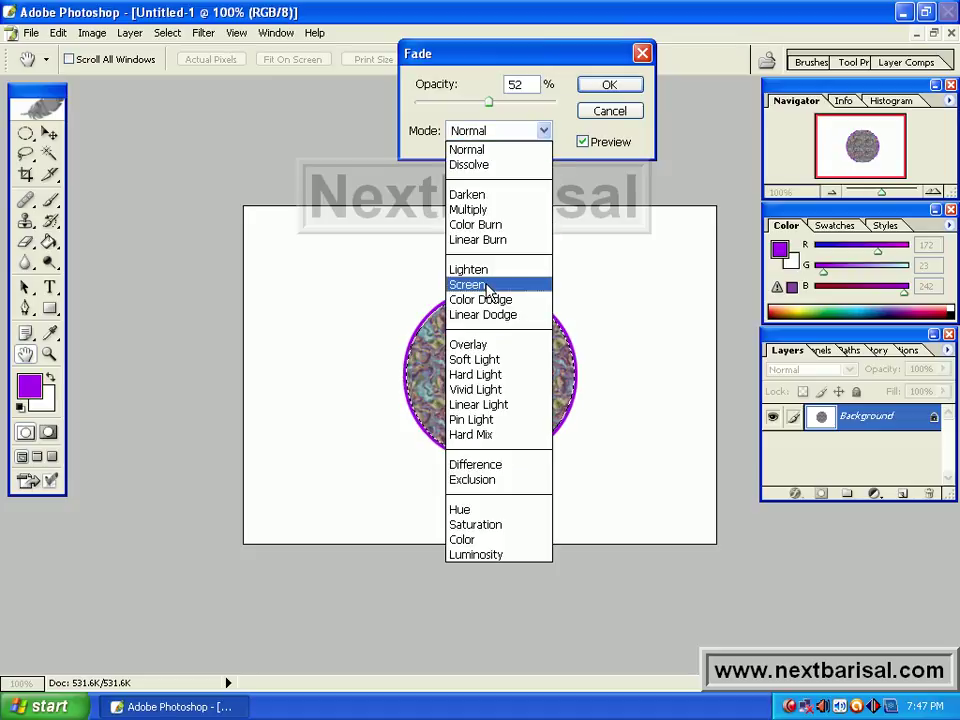
{"action": "left_click", "coordinate": [500, 228]}
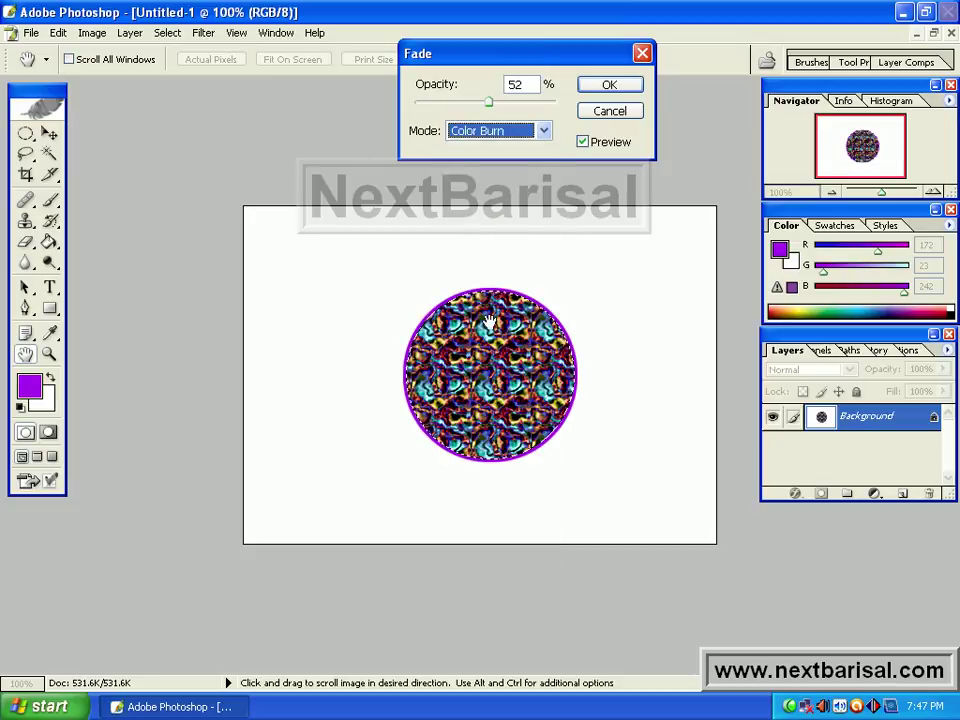
Step: Preview the circle's fade in Dissolve, Linear Burn, Lighten, Screen and Color Dodge modes at 52% opacity
{"action": "left_click", "coordinate": [543, 131]}
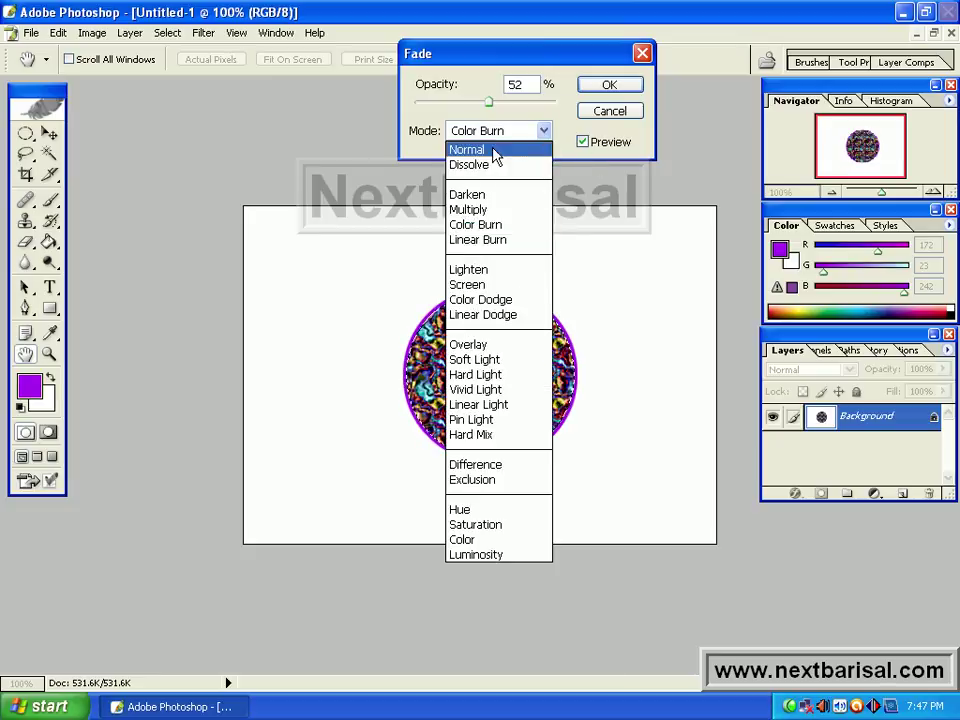
{"action": "left_click", "coordinate": [482, 161]}
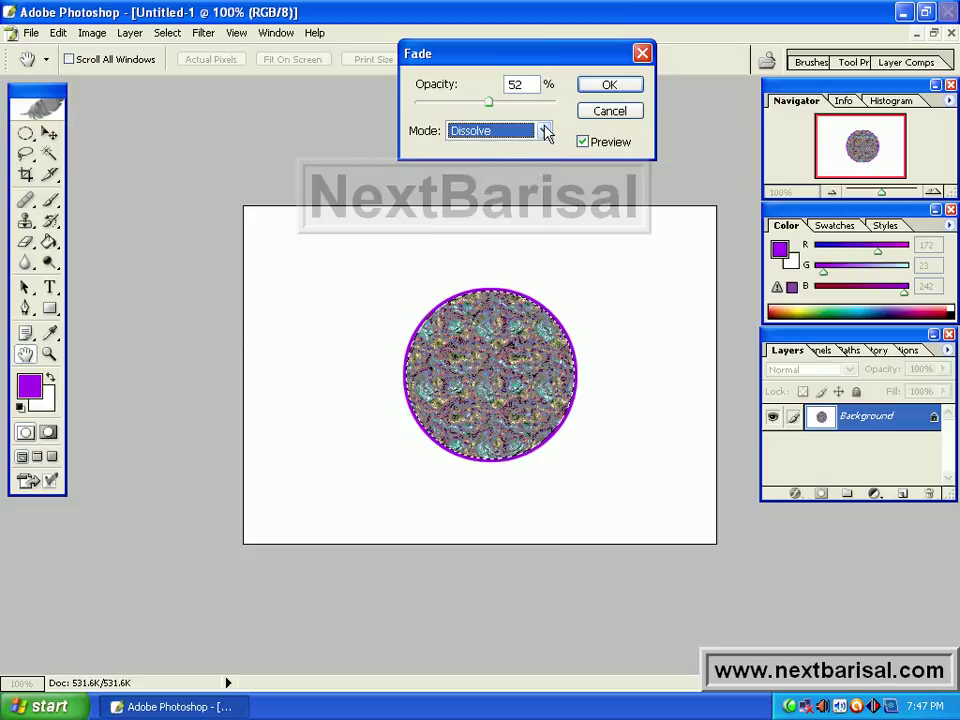
{"action": "left_click", "coordinate": [545, 132]}
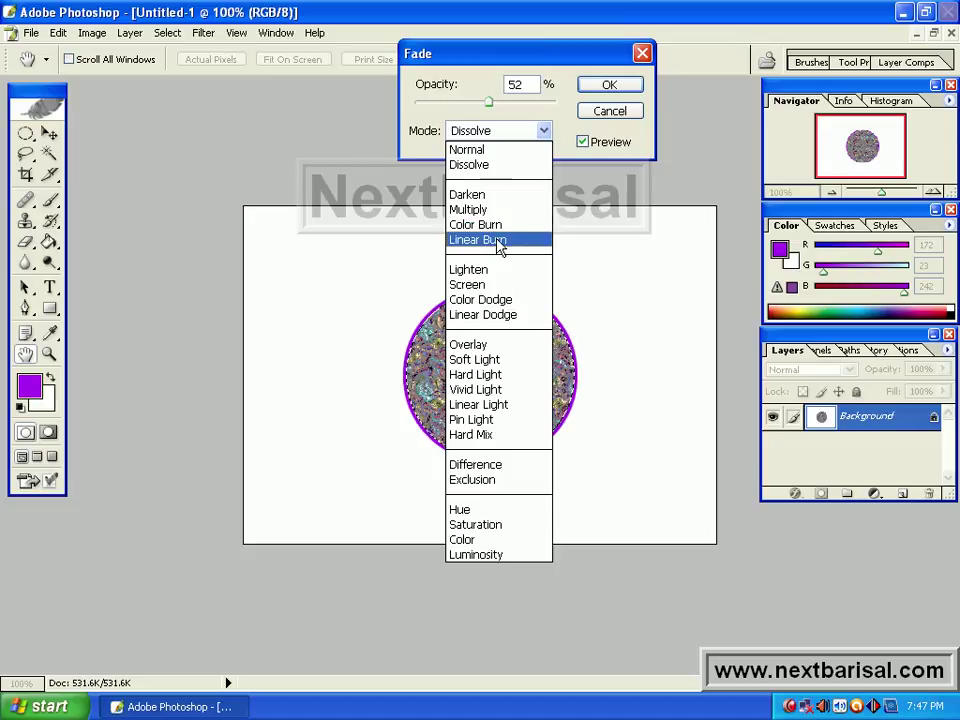
{"action": "left_click", "coordinate": [494, 244]}
{"action": "left_click", "coordinate": [543, 131]}
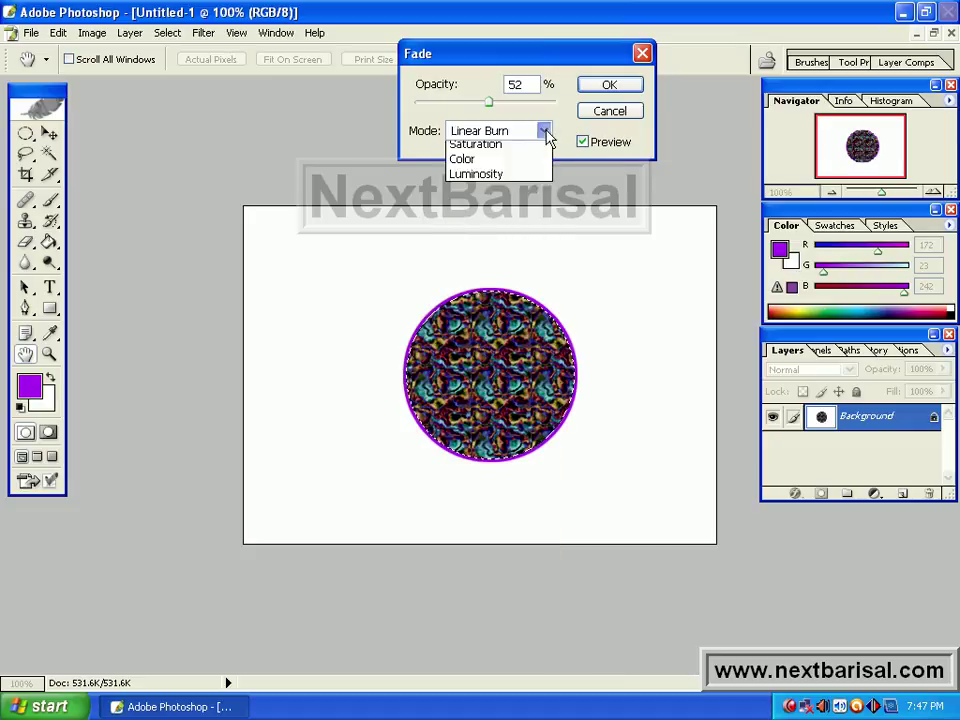
{"action": "left_click", "coordinate": [520, 270]}
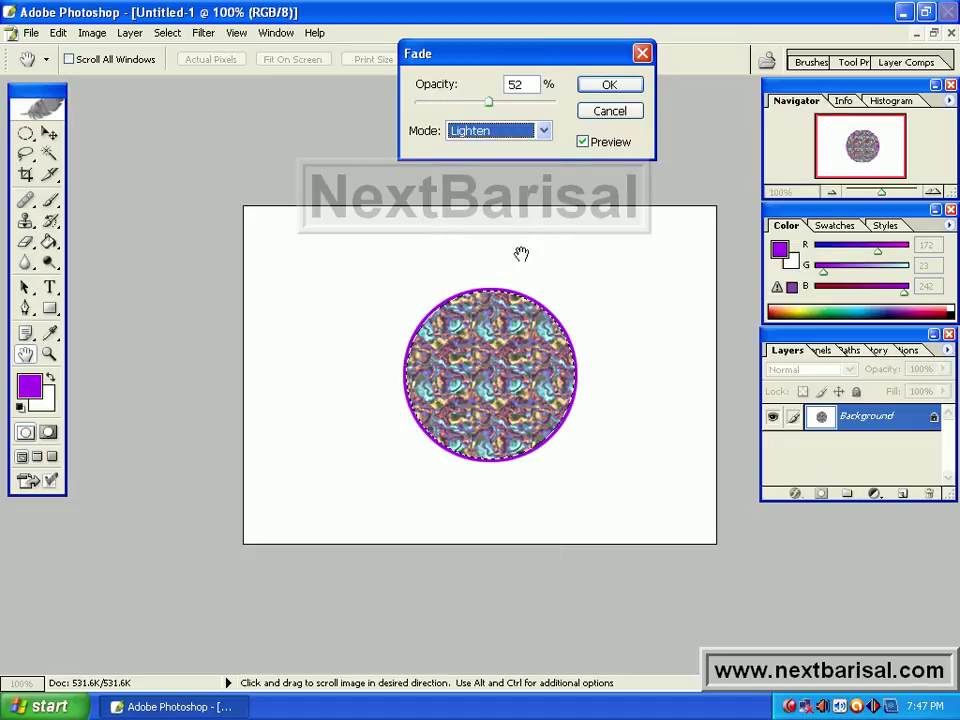
{"action": "left_click", "coordinate": [543, 131]}
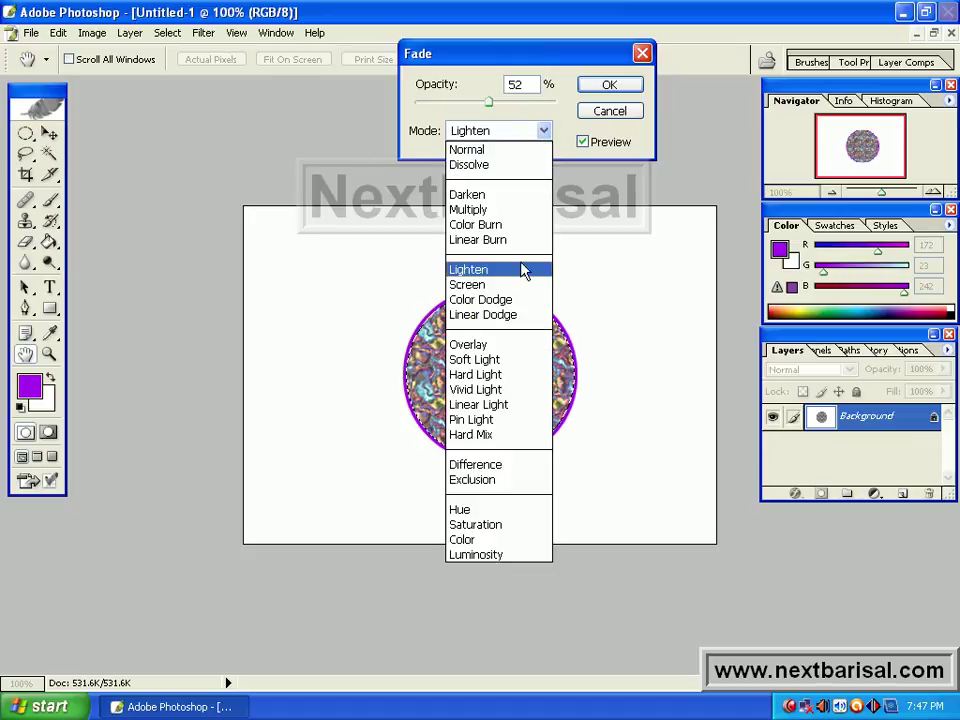
{"action": "left_click", "coordinate": [508, 285]}
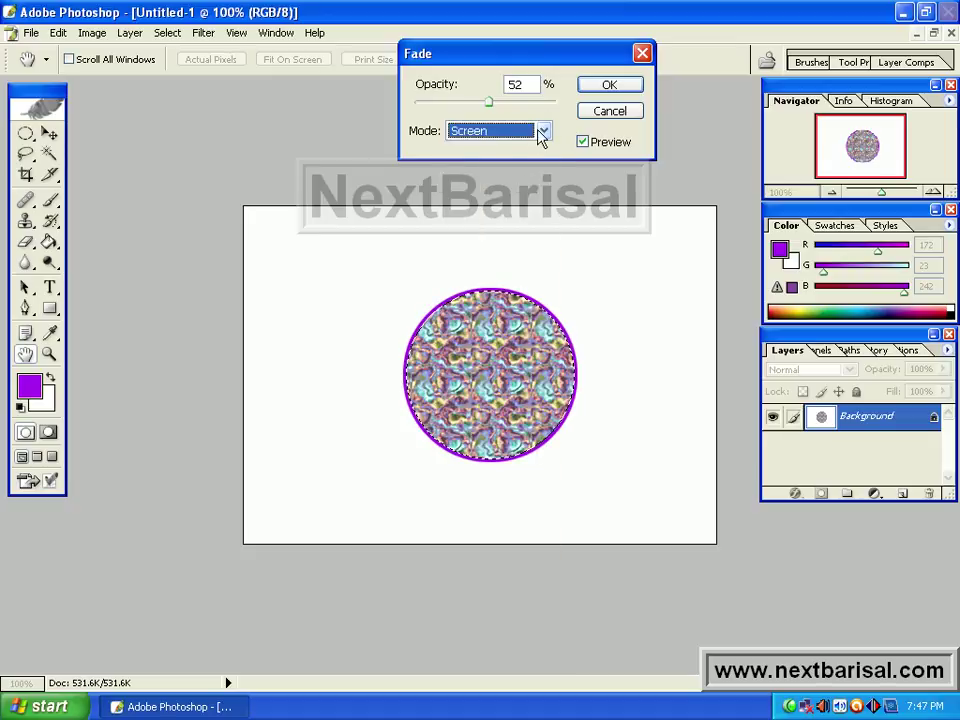
{"action": "left_click", "coordinate": [543, 131]}
{"action": "left_click", "coordinate": [504, 306]}
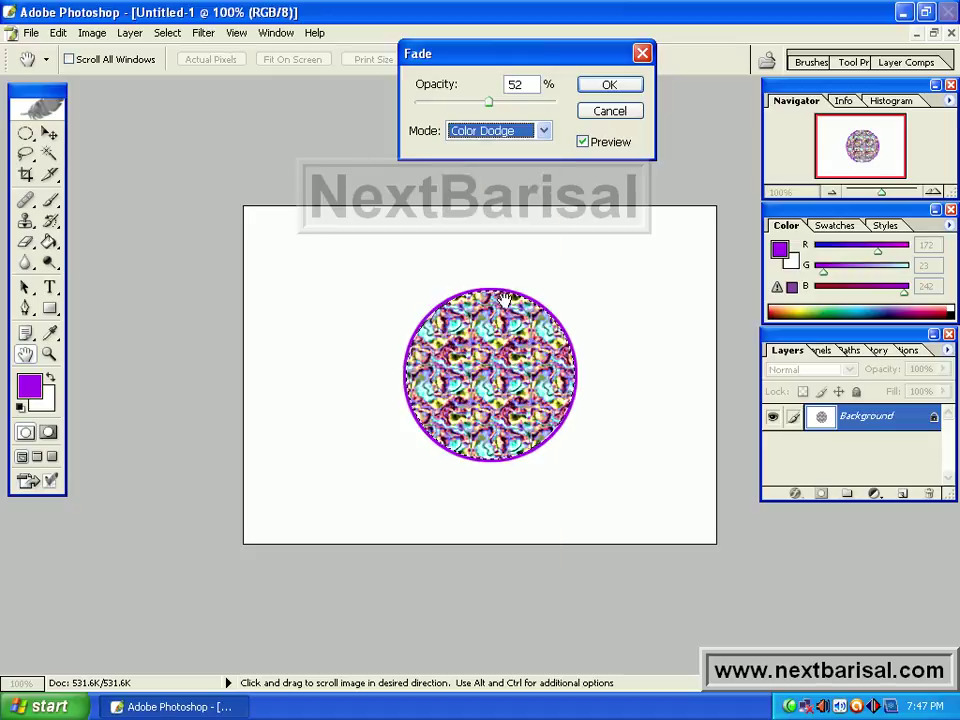
Step: Preview the Overlay mode, and apply the fade to the circle in Hue mode at 52% opacity
{"action": "left_click", "coordinate": [544, 132]}
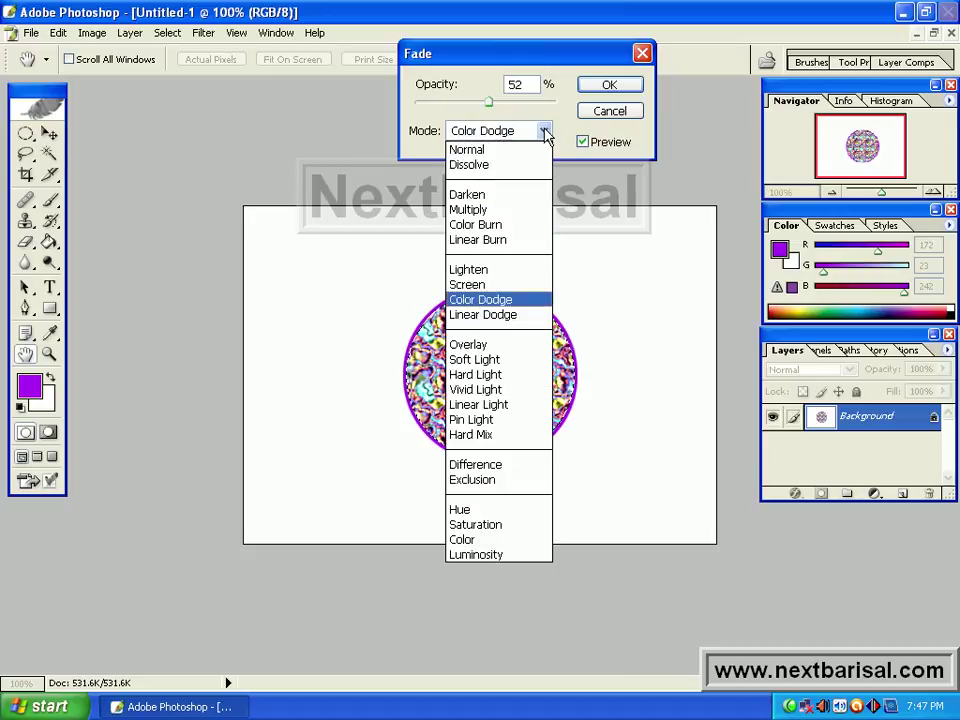
{"action": "left_click", "coordinate": [488, 344]}
{"action": "left_click", "coordinate": [544, 131]}
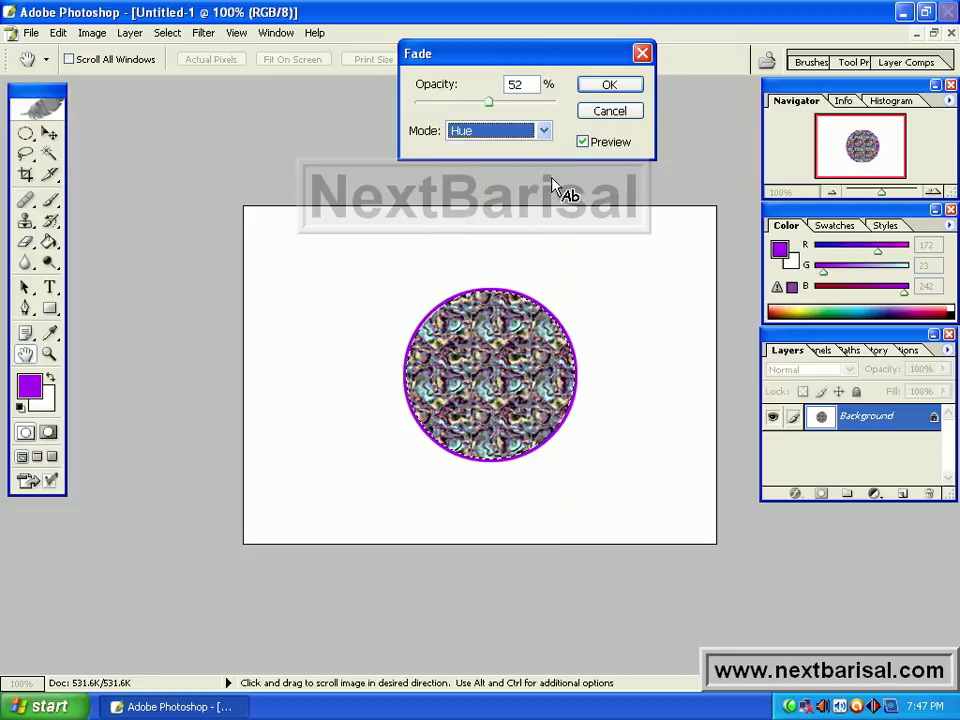
{"action": "left_click", "coordinate": [591, 88]}
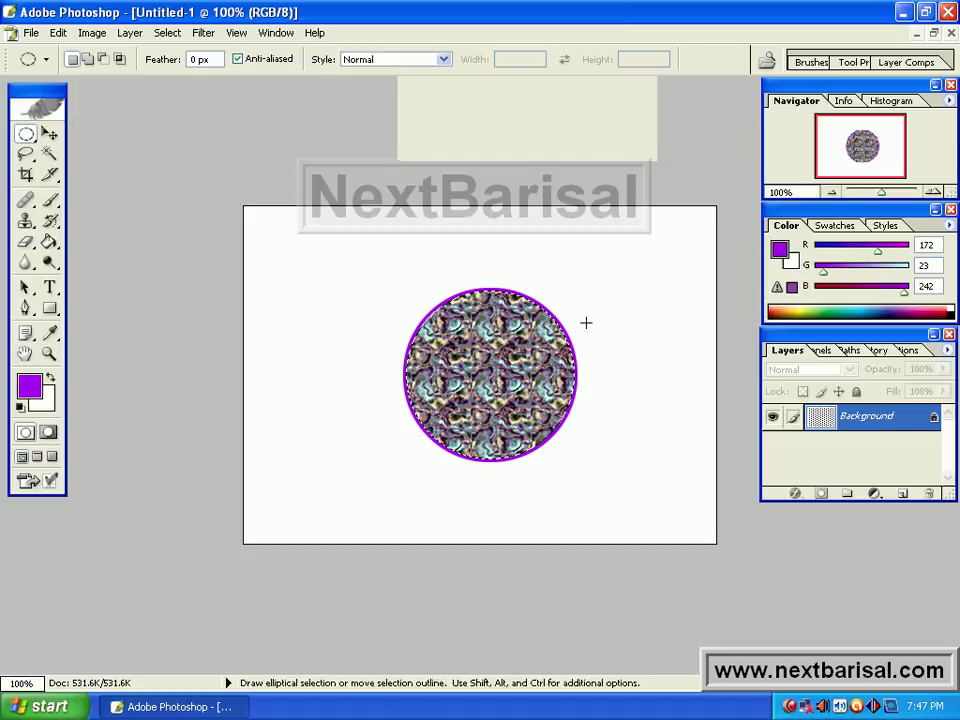
Step: Deselect the patterned circle and restore its selection
{"action": "right_click", "coordinate": [518, 366]}
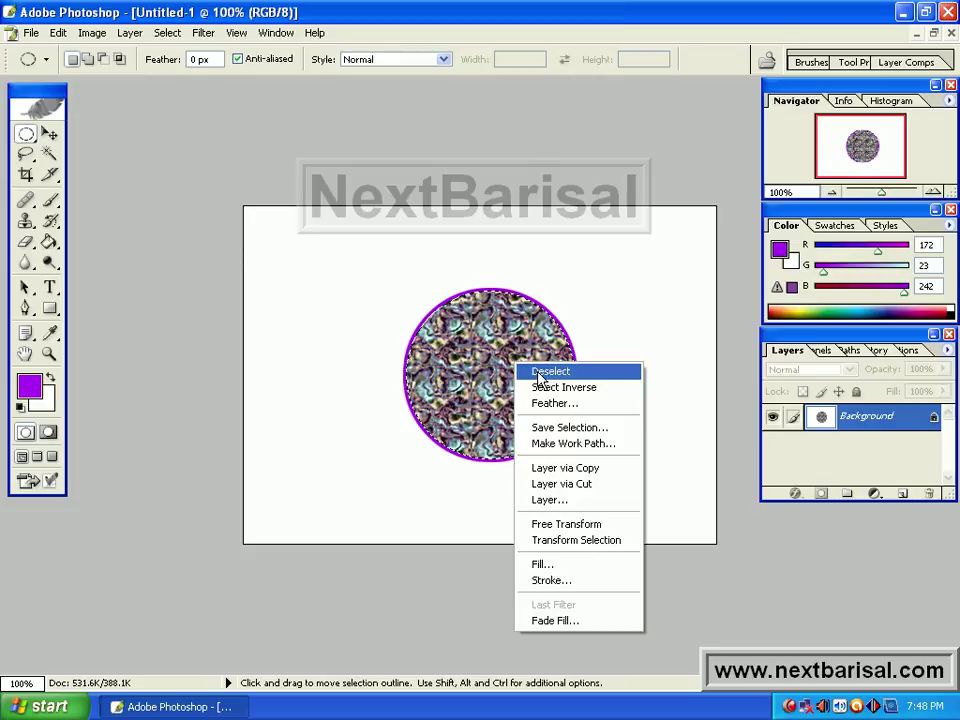
{"action": "left_click", "coordinate": [541, 372]}
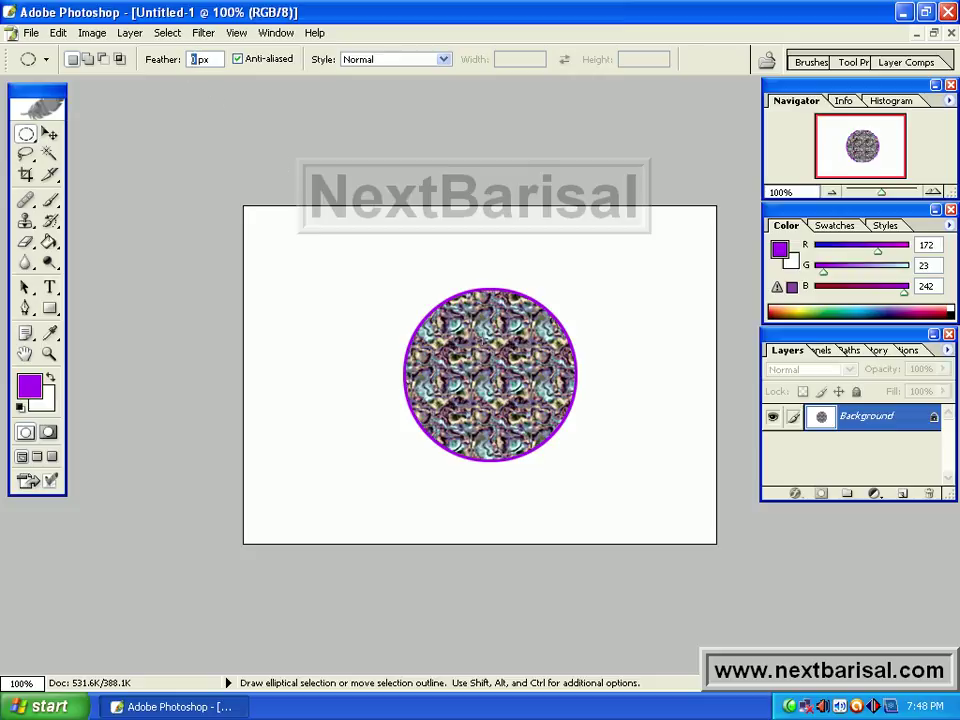
{"action": "right_click", "coordinate": [487, 338]}
{"action": "left_click", "coordinate": [516, 510]}
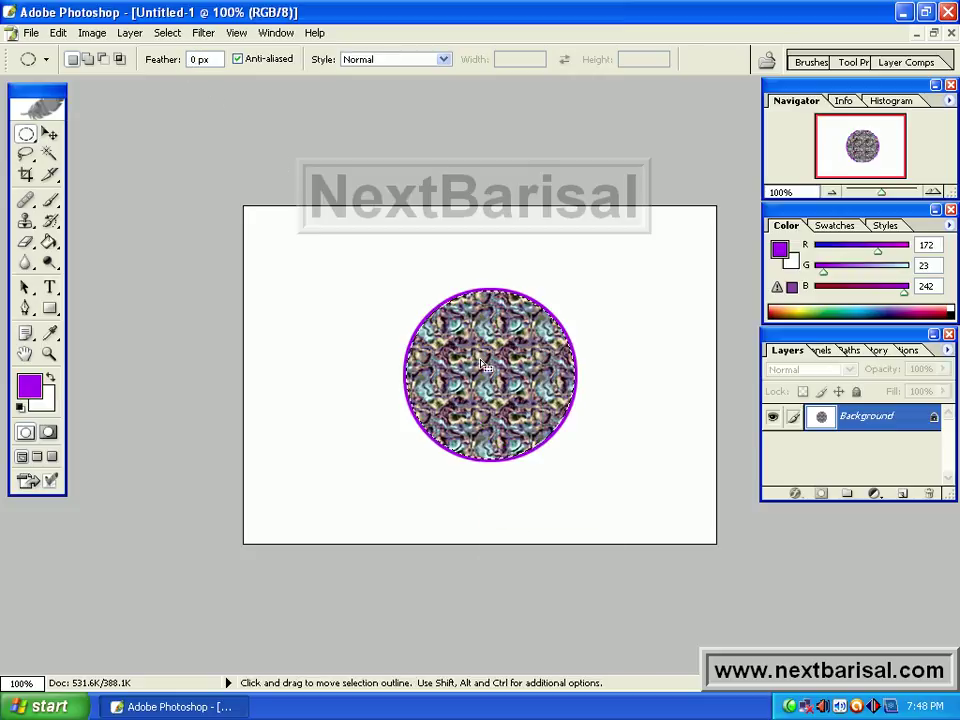
Step: Feather the circle's selection by 15 pixels, keeping the Feather Selection dialog clear of the circle
{"action": "right_click", "coordinate": [430, 360]}
{"action": "left_click", "coordinate": [510, 403]}
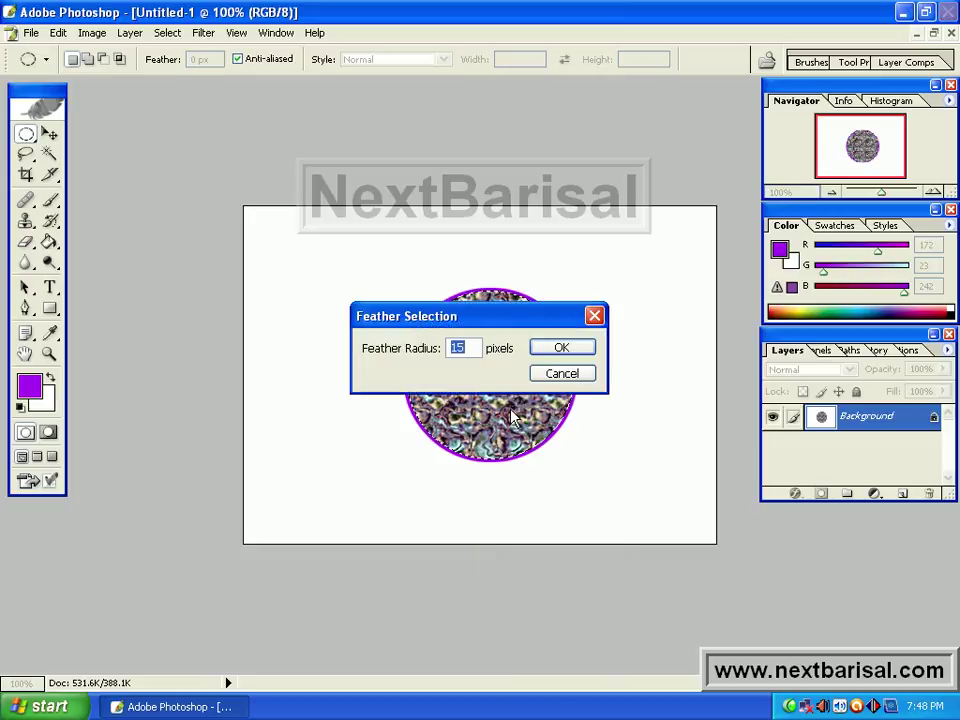
{"action": "left_click_drag", "start_coordinate": [501, 316], "coordinate": [553, 120]}
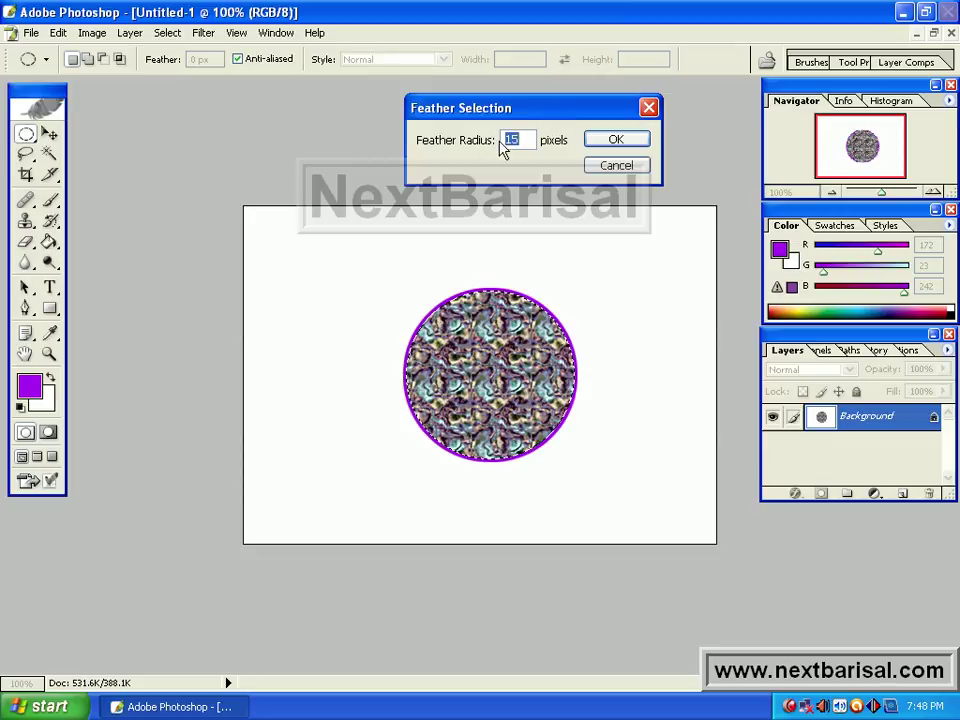
{"action": "left_click", "coordinate": [636, 140]}
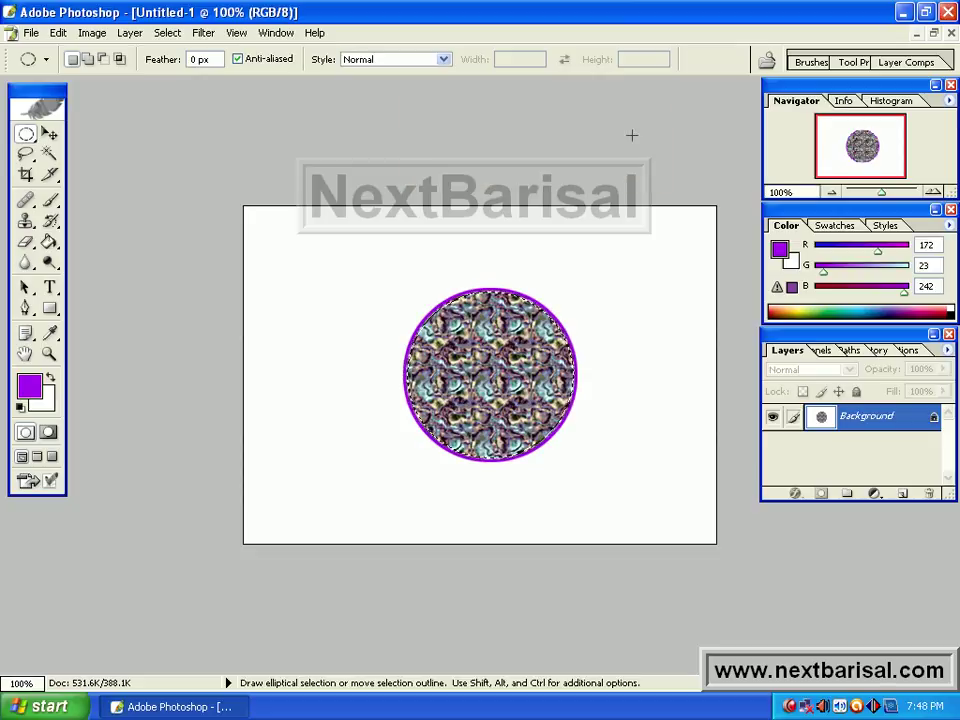
Step: Draw a new elliptical selection to the upper left of the patterned circle and fill it with the purple foreground colour using the Paint Bucket
{"action": "left_click_drag", "start_coordinate": [269, 268], "coordinate": [377, 389]}
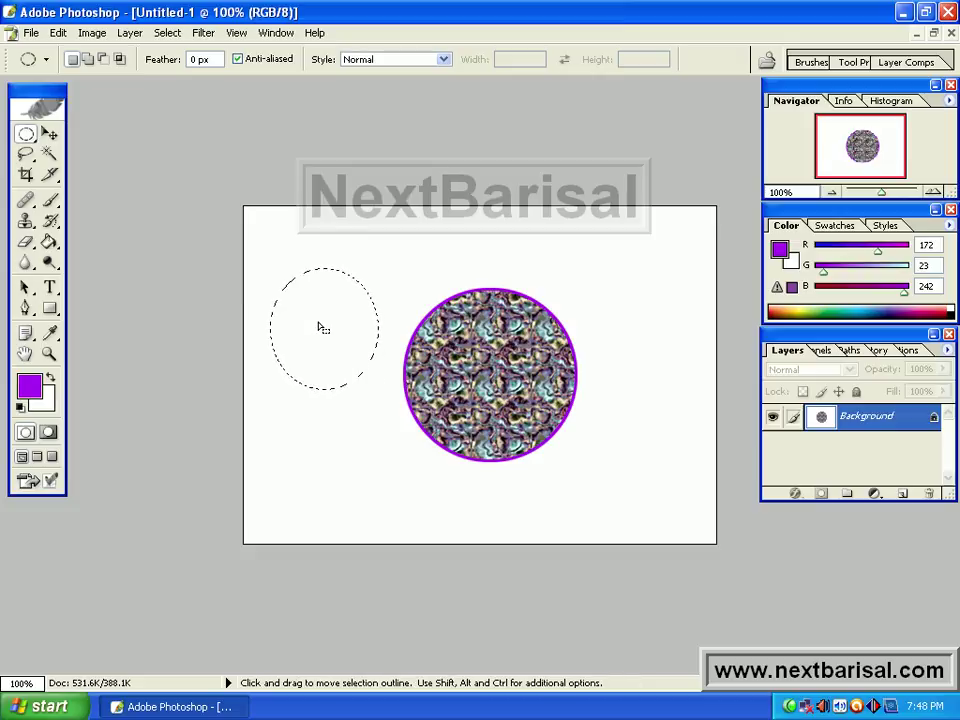
{"action": "left_click", "coordinate": [49, 241]}
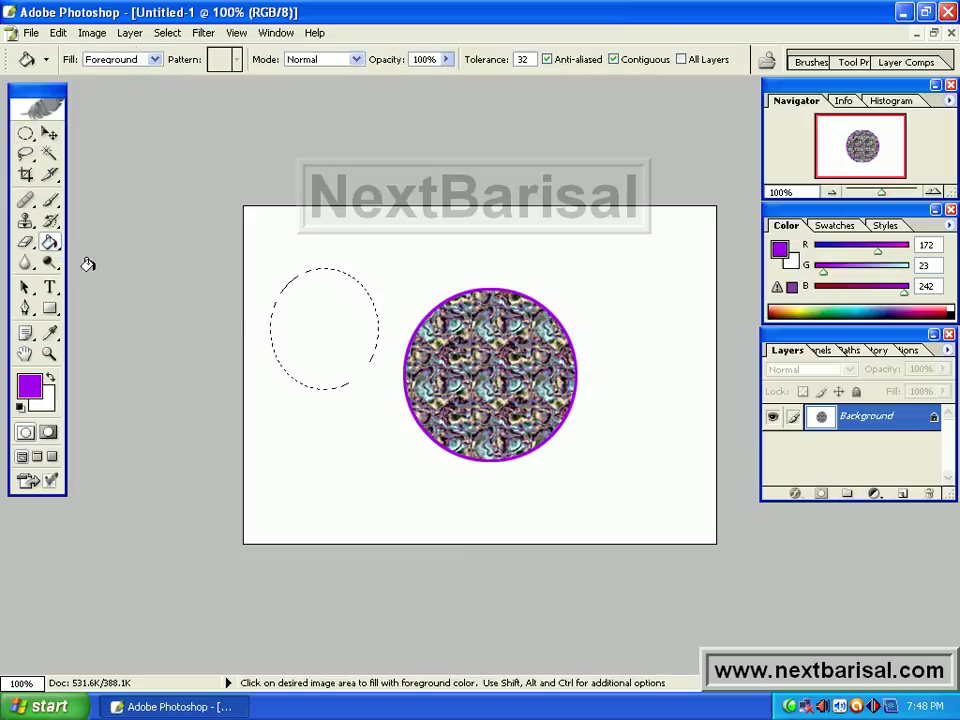
{"action": "left_click", "coordinate": [306, 308]}
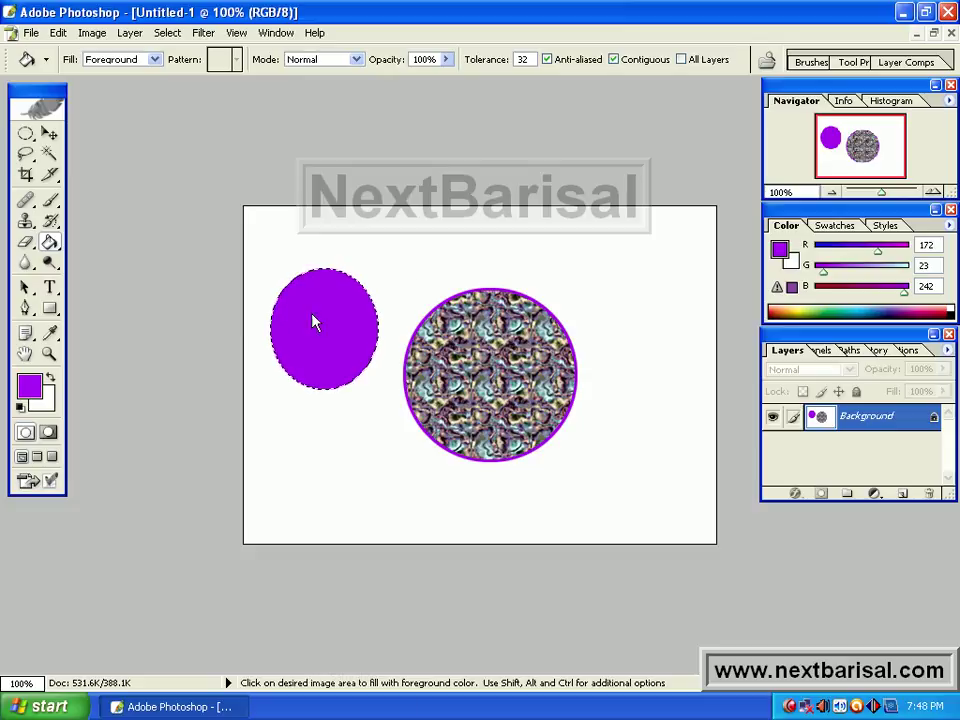
Step: Undo the purple Paint Bucket fill in the new ellipse, keeping its selection
{"action": "right_click", "coordinate": [313, 320]}
{"action": "left_click", "coordinate": [282, 310]}
{"action": "key", "text": "ctrl"}
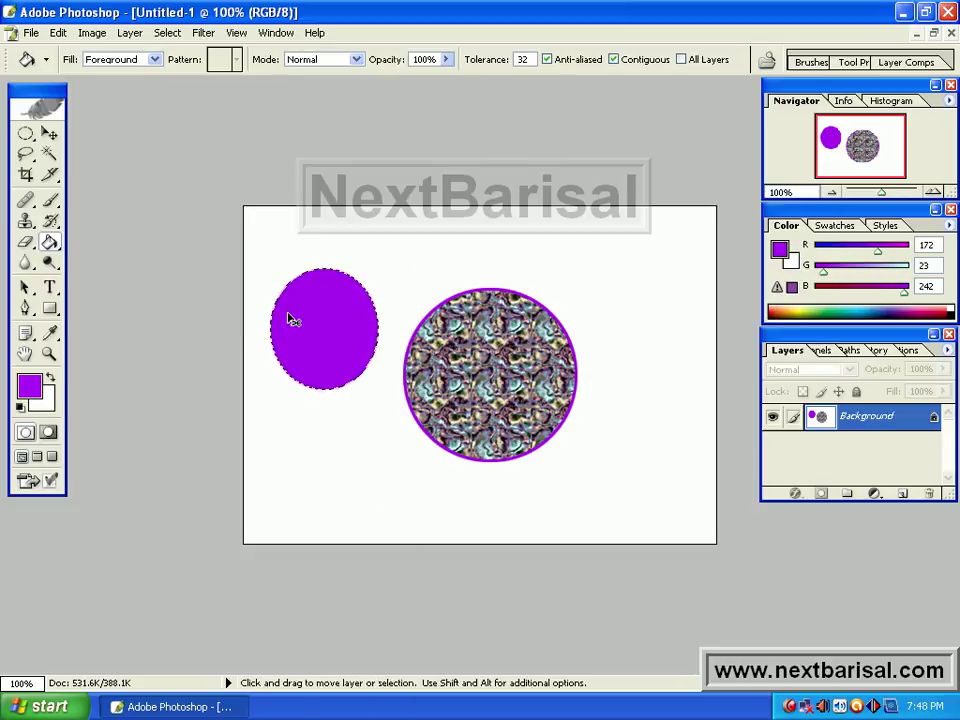
{"action": "key", "text": "ctrl+z"}
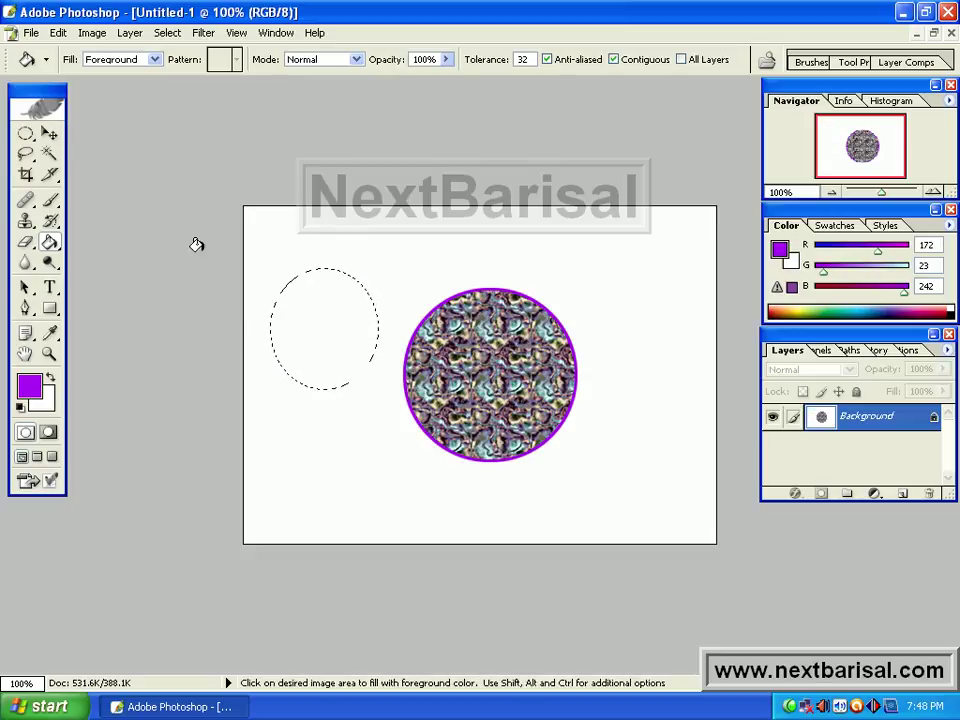
Step: Return to the Elliptical Marquee Tool and feather the empty ellipse's selection by 15 pixels
{"action": "left_click", "coordinate": [26, 135]}
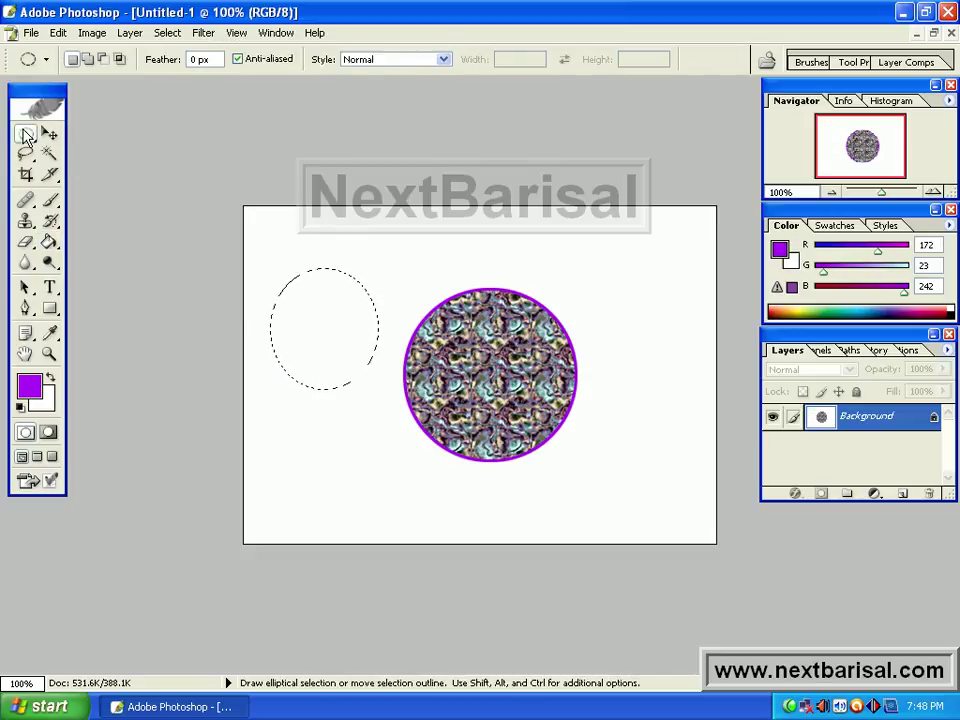
{"action": "left_click", "coordinate": [26, 135]}
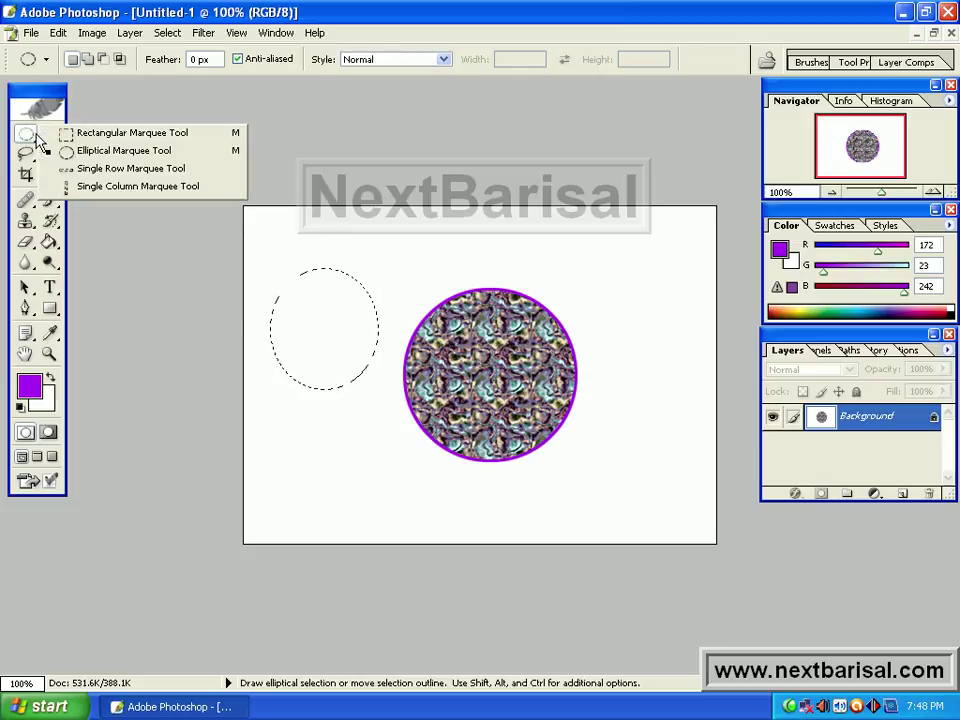
{"action": "left_click", "coordinate": [105, 153]}
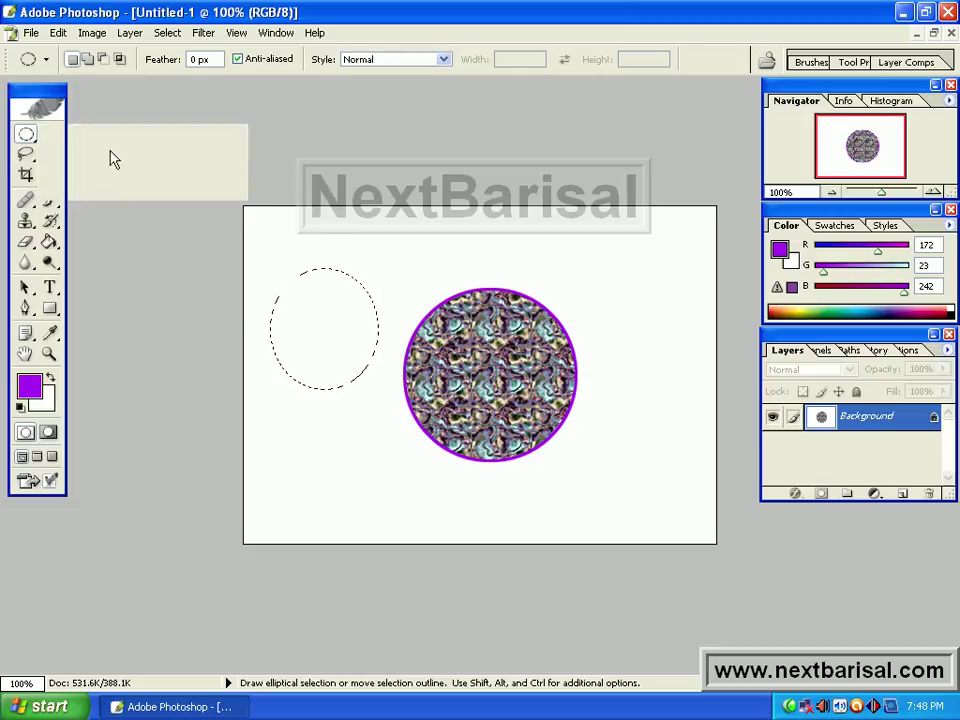
{"action": "right_click", "coordinate": [319, 320]}
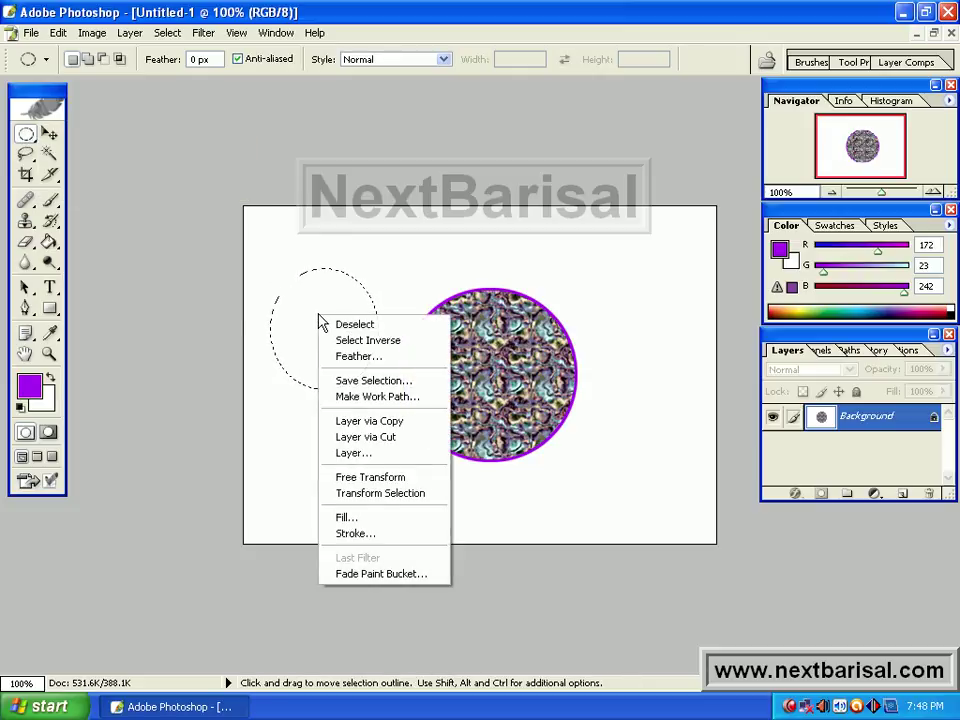
{"action": "left_click", "coordinate": [358, 357]}
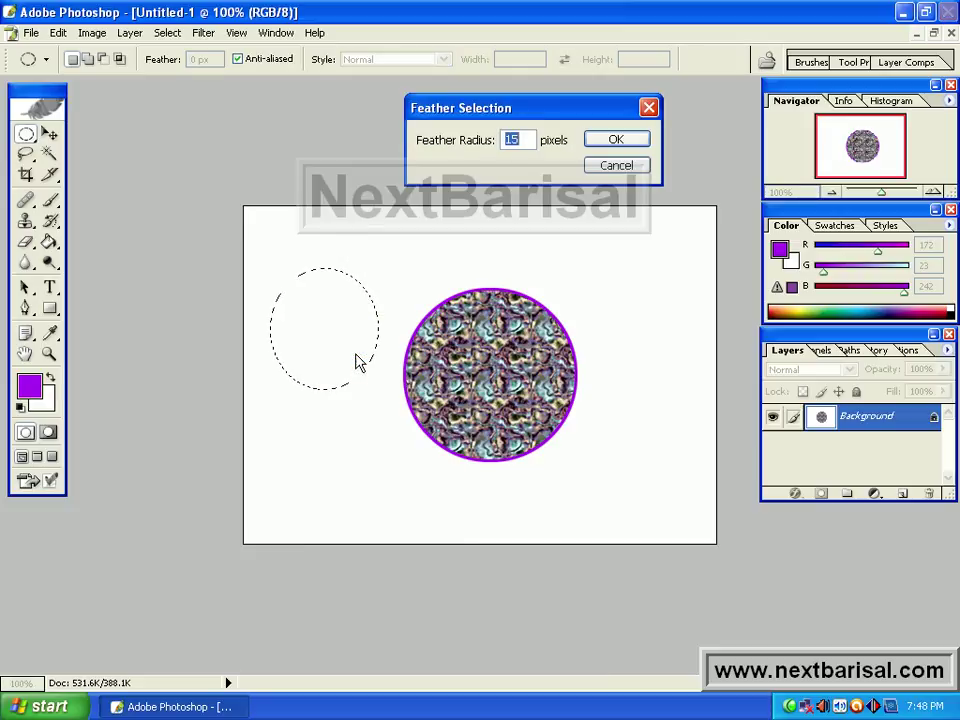
{"action": "left_click", "coordinate": [616, 142]}
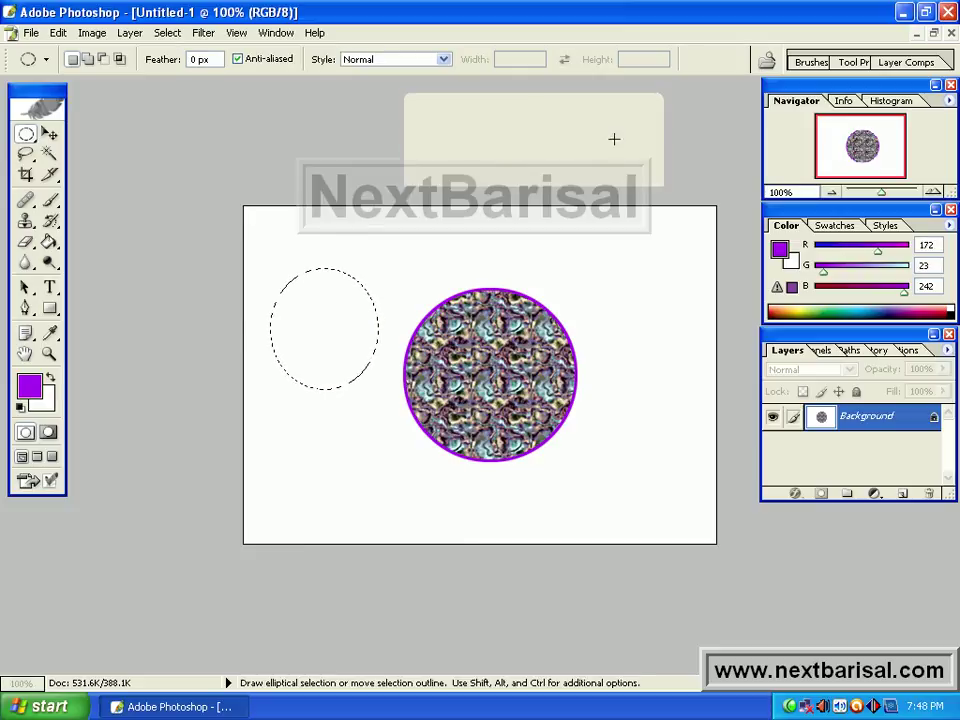
Step: Fill the feathered ellipse with the purple foreground colour using the Paint Bucket and deselect it
{"action": "left_click", "coordinate": [47, 242]}
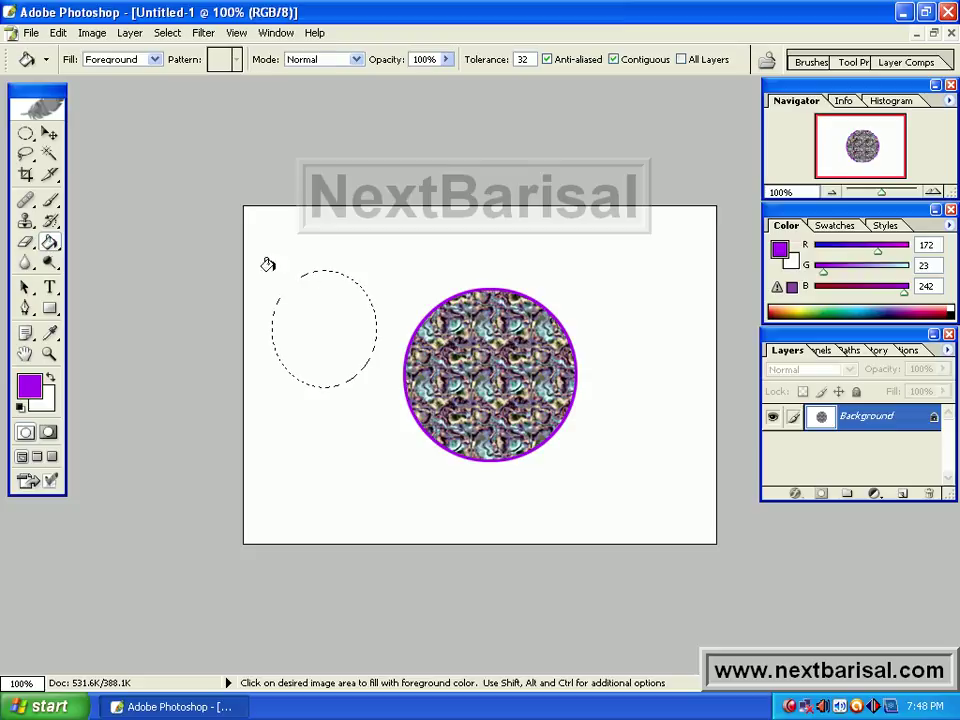
{"action": "left_click", "coordinate": [328, 299]}
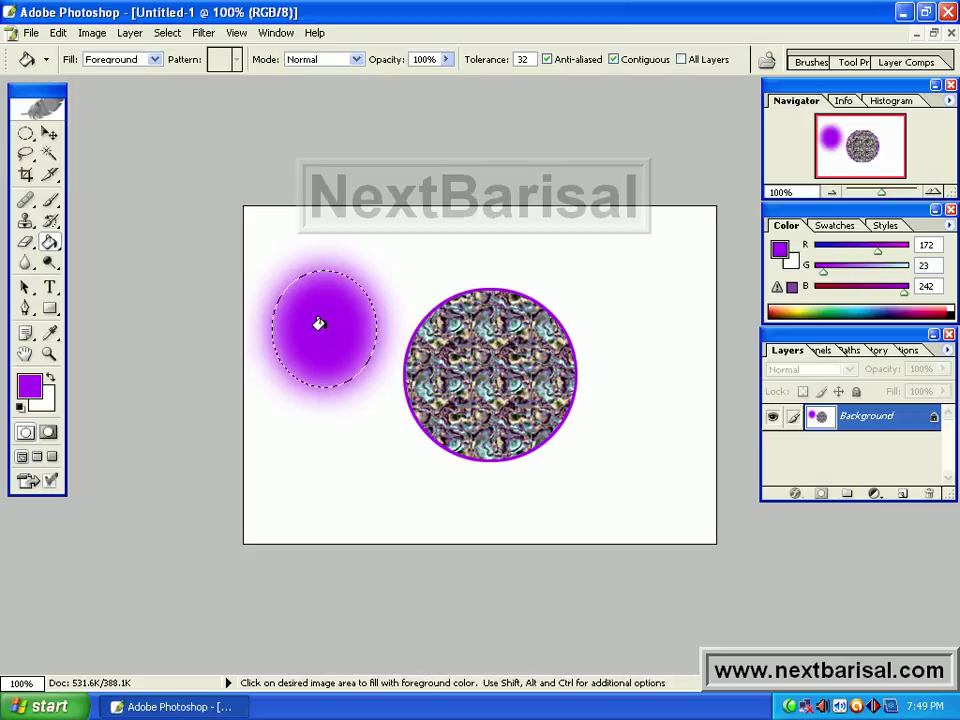
{"action": "key", "text": "ctrl+d"}
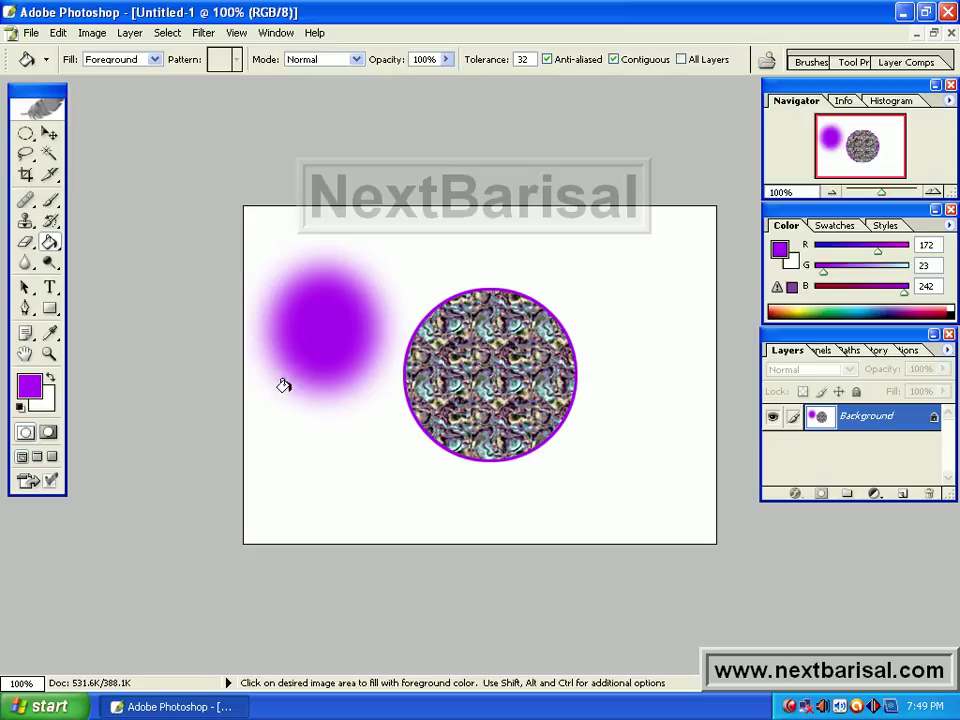
Step: Draw an unfeathered elliptical selection below the soft-edged ellipse, fill it with the purple foreground colour and deselect it
{"action": "left_click", "coordinate": [25, 133]}
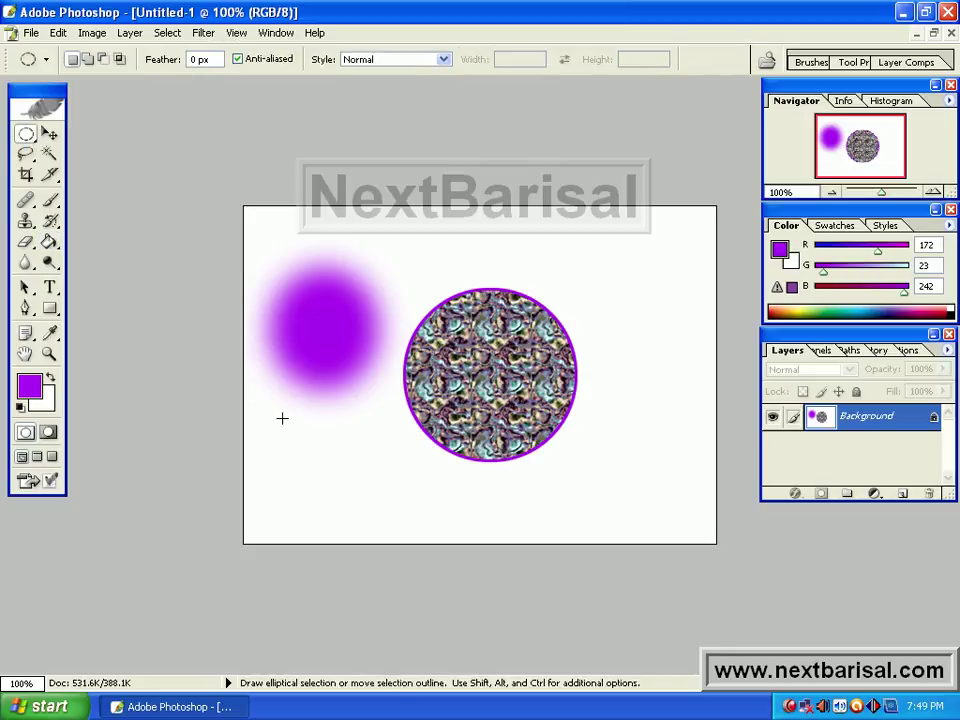
{"action": "left_click_drag", "start_coordinate": [288, 421], "coordinate": [407, 515]}
{"action": "left_click", "coordinate": [49, 242]}
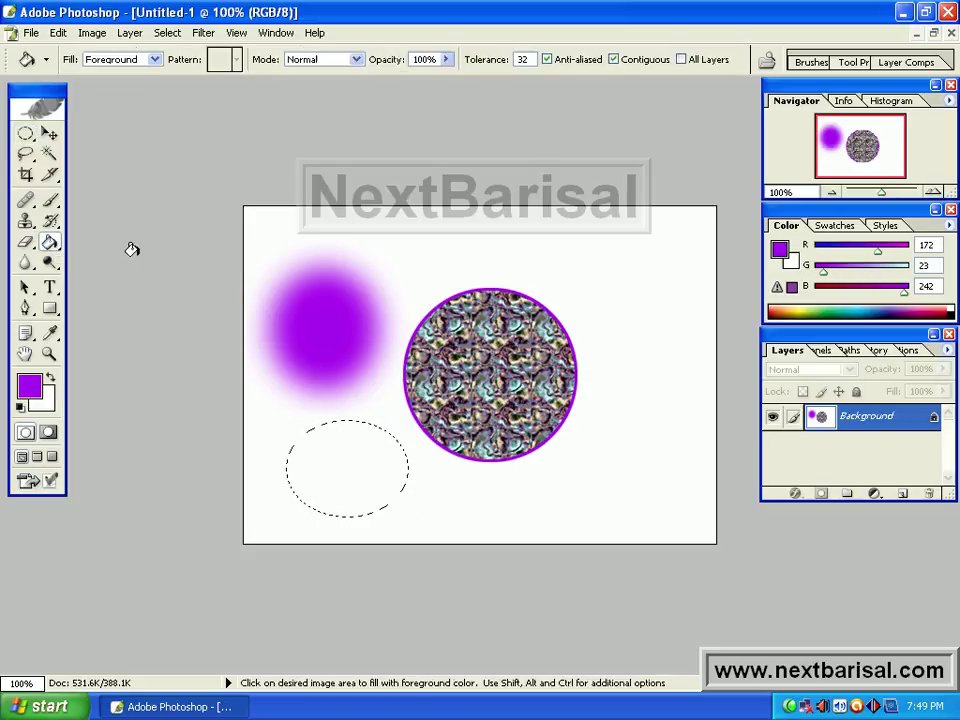
{"action": "left_click", "coordinate": [319, 439]}
{"action": "key", "text": "ctrl"}
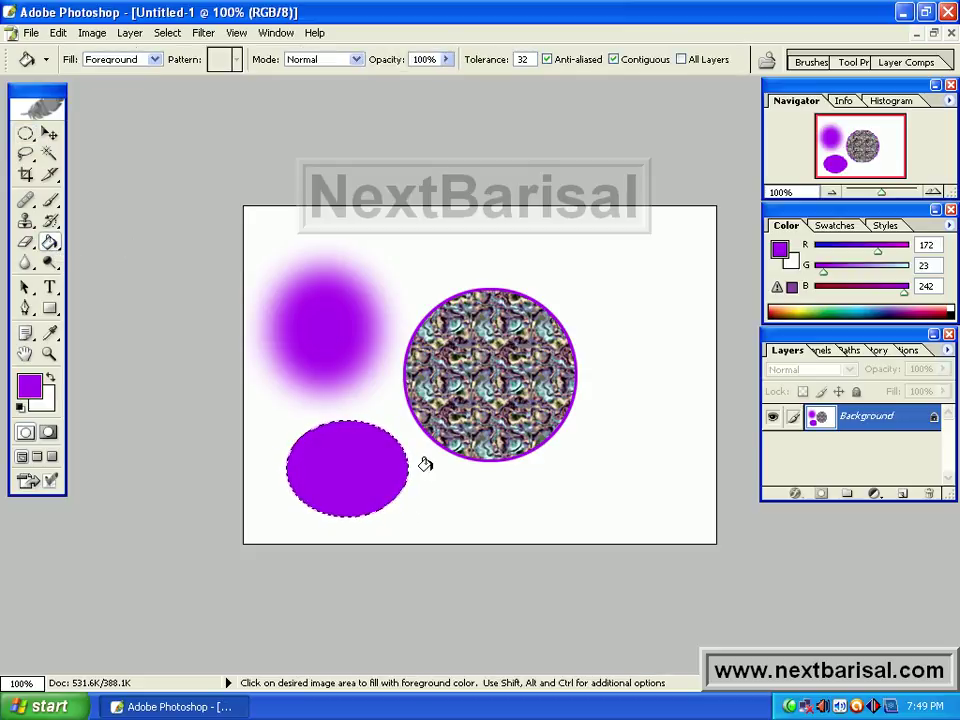
{"action": "key", "text": "ctrl+d"}
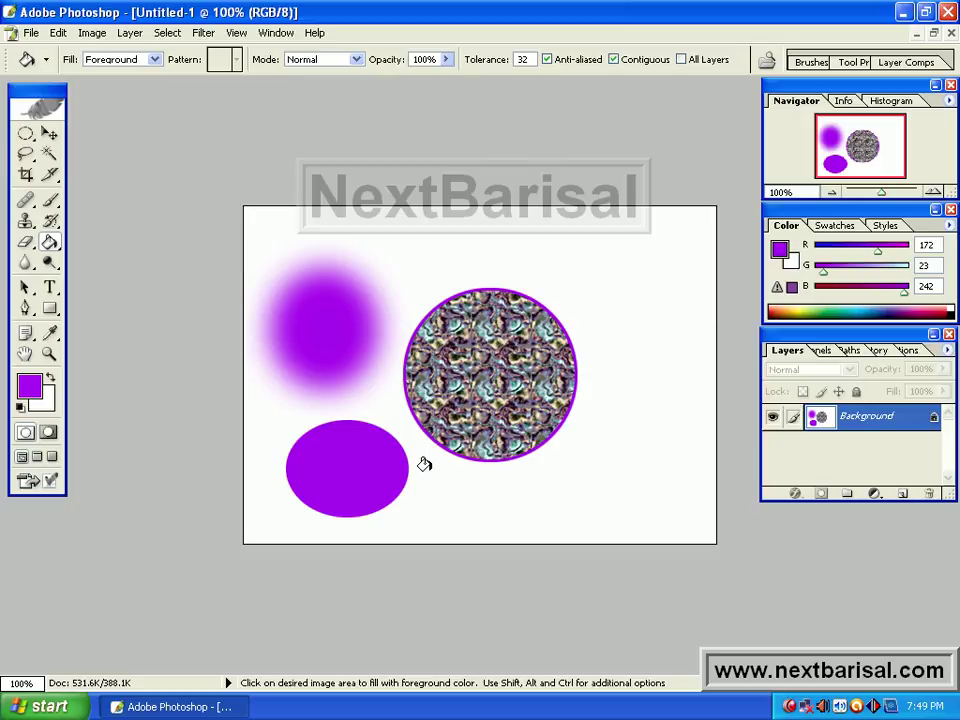
Step: Switch back to the Elliptical Marquee Tool
{"action": "left_click", "coordinate": [27, 138]}
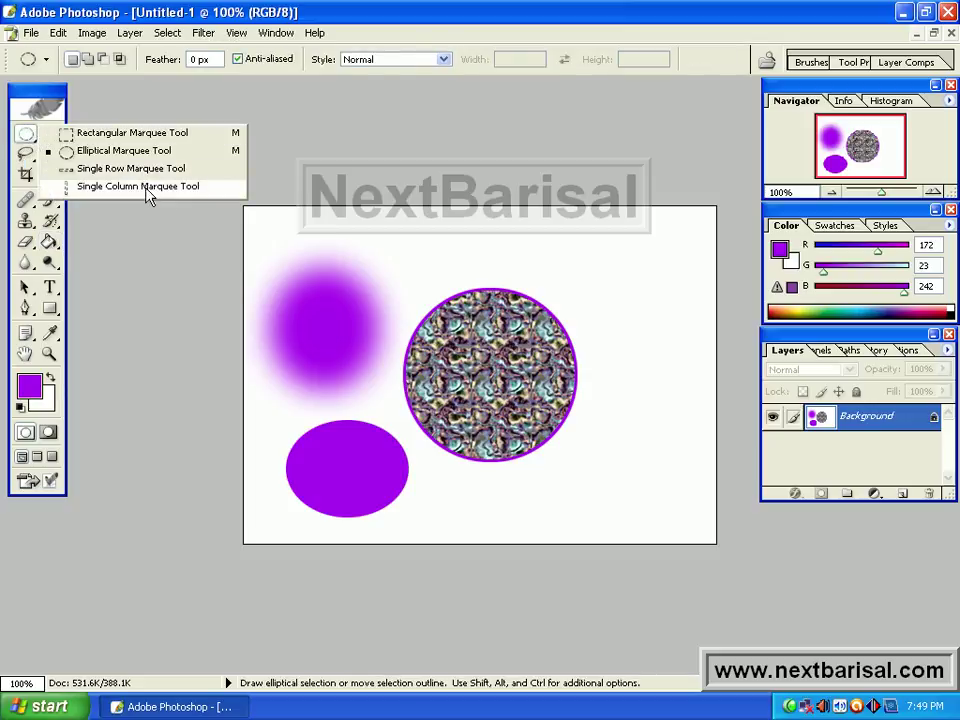
{"action": "left_click", "coordinate": [145, 227]}
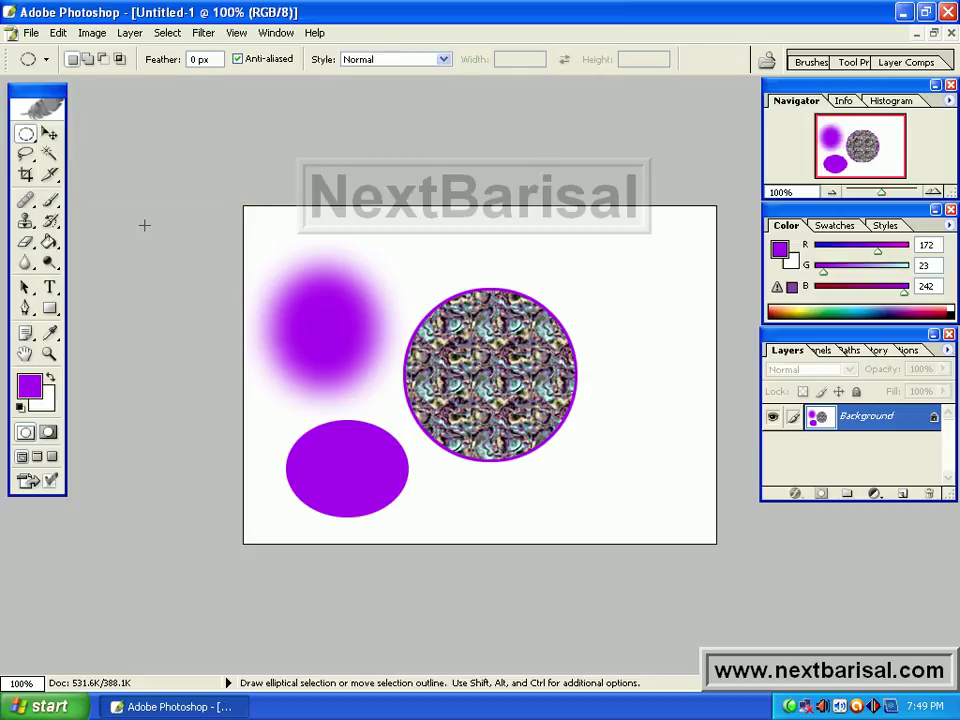